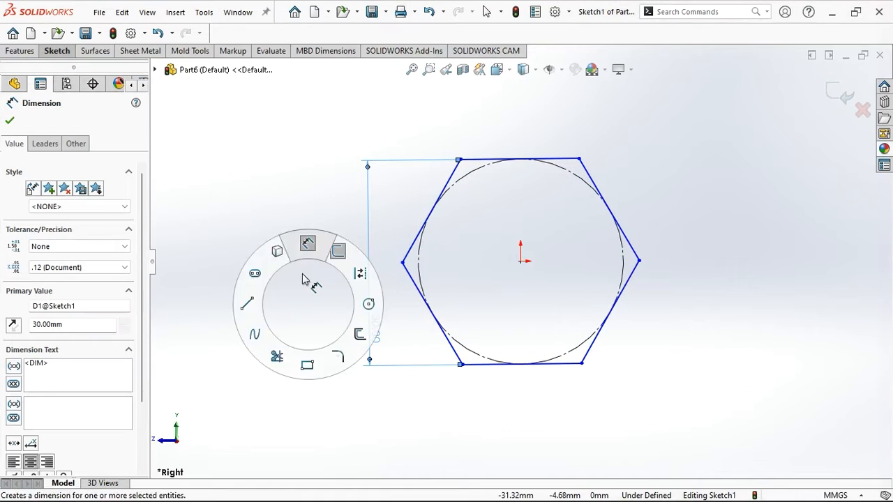
Sketch a circle about 18 mm in diameter centred on the origin inside the hexagon
left_click(311, 338)
right_click_drag(301, 318, 380, 318)
left_click(521, 261)
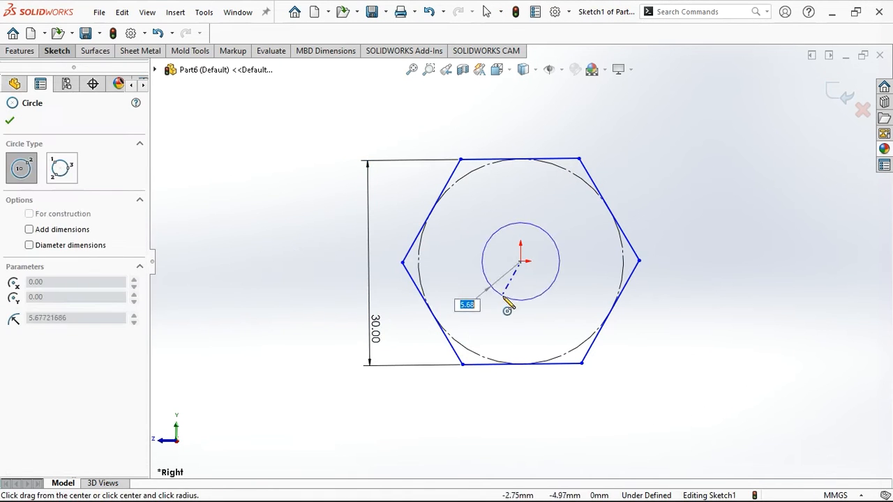
left_click(480, 307)
key("Escape")
Dimension the inner circle's diameter to 20 mm
right_click_drag(450, 328, 450, 279)
left_click(450, 279)
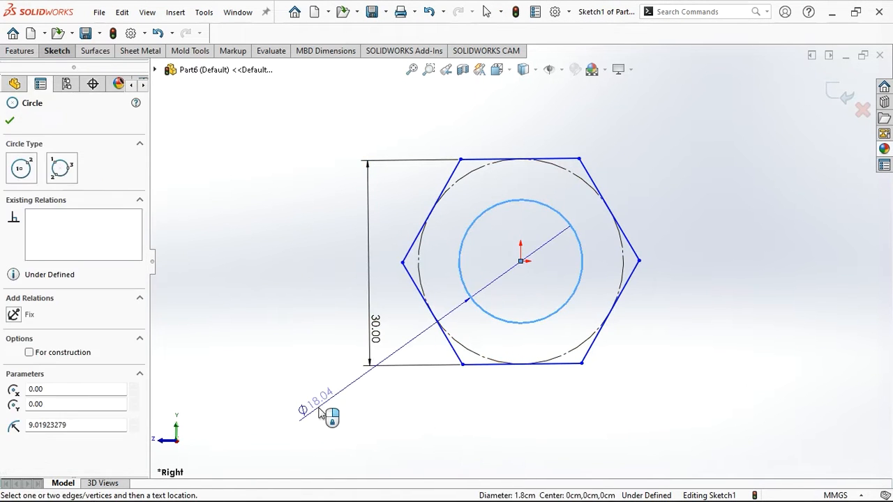
left_click(322, 412)
type("20")
key("Return")
right_click(300, 323)
left_click(332, 363)
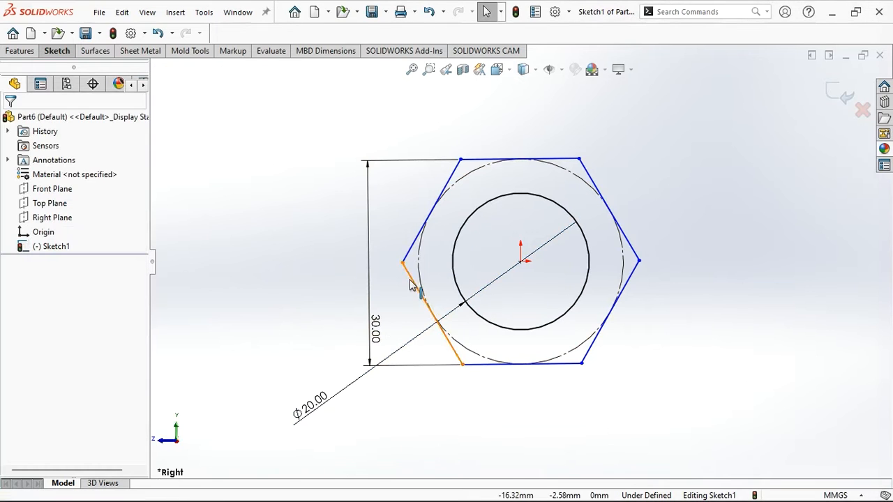
left_click(403, 262)
left_click(639, 261, "ctrl")
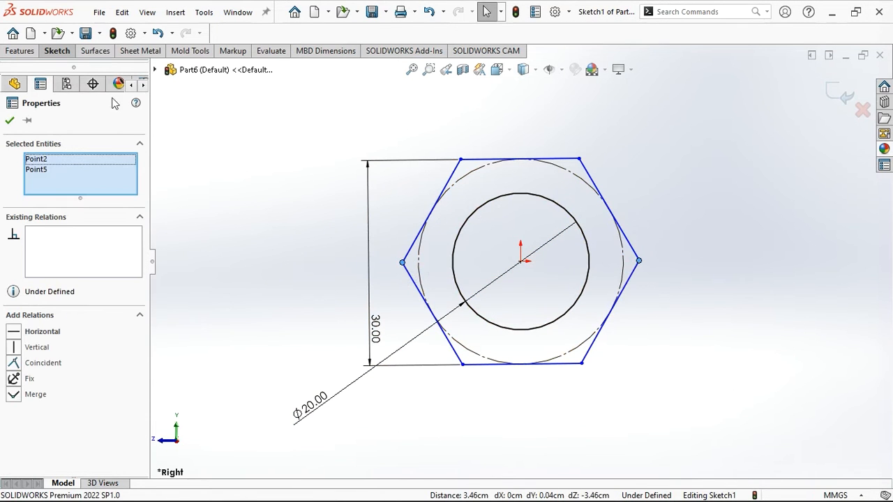
left_click(9, 120)
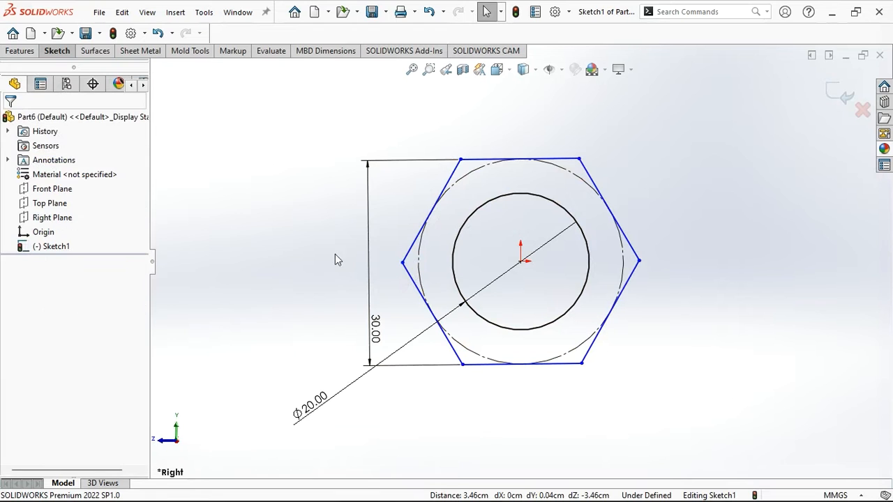
Add a Horizontal relation between the hexagon's two opposite side vertices and exit the sketch
left_click(401, 263)
left_click(639, 261, "ctrl")
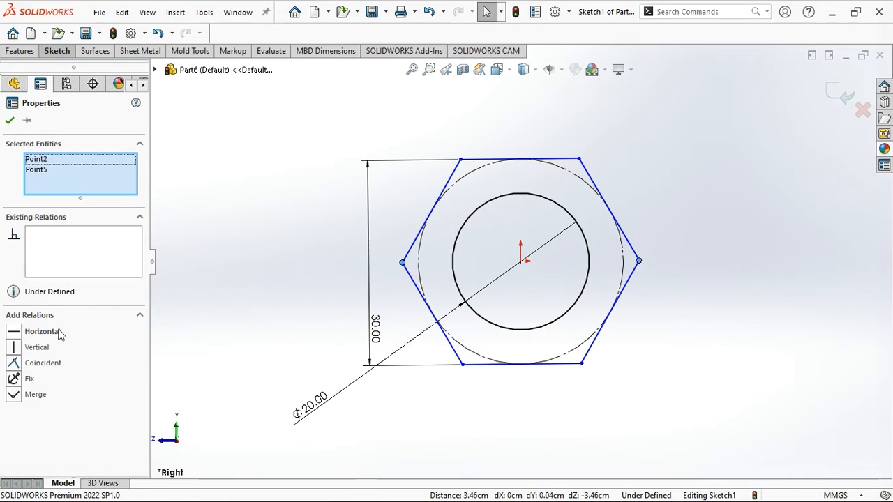
left_click(59, 333)
left_click(9, 120)
scroll(593, 252, "up", 3)
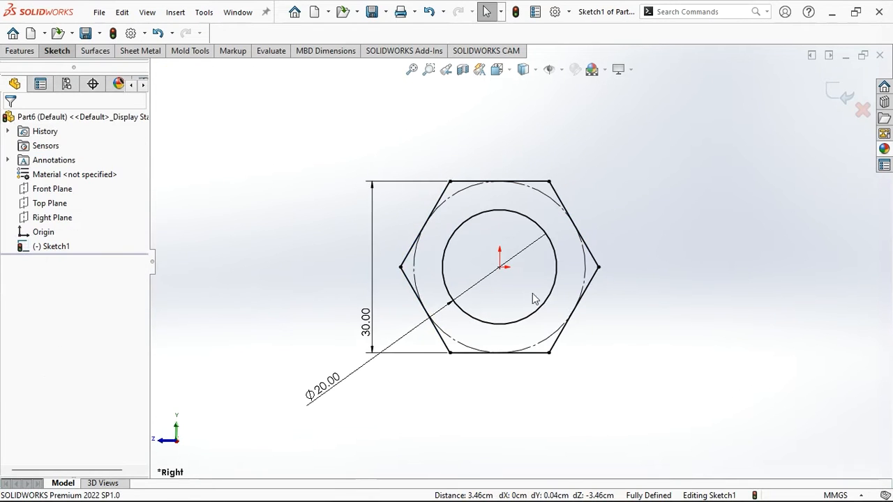
left_click(843, 104)
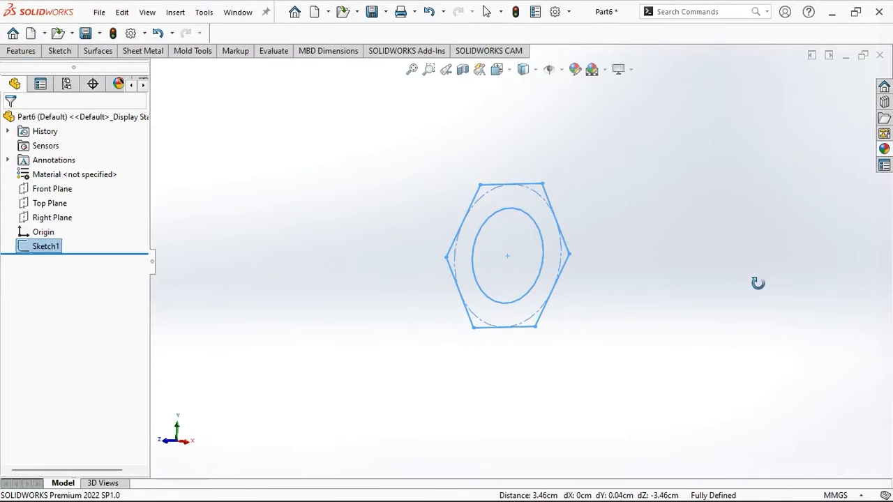
Extrude both the circle and surrounding hexagon regions 10 mm blind in the reversed direction to form the bolt head
left_click(23, 52)
left_click(26, 87)
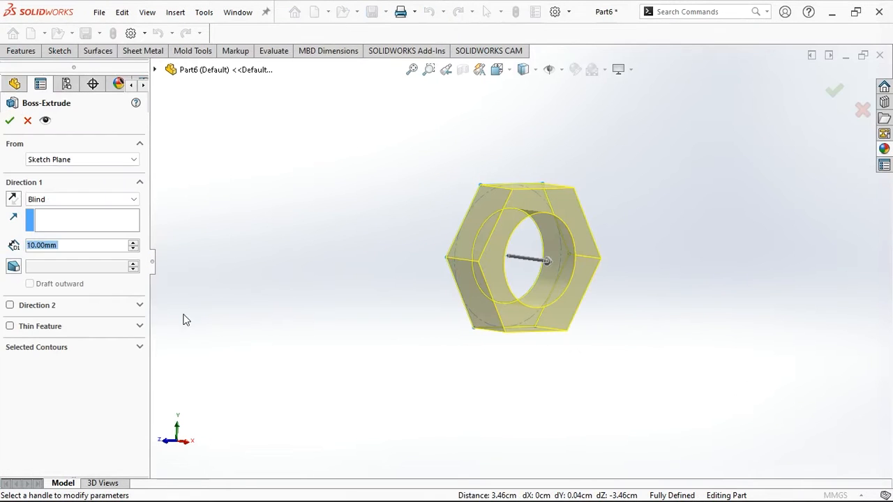
left_click(67, 349)
left_click(536, 272)
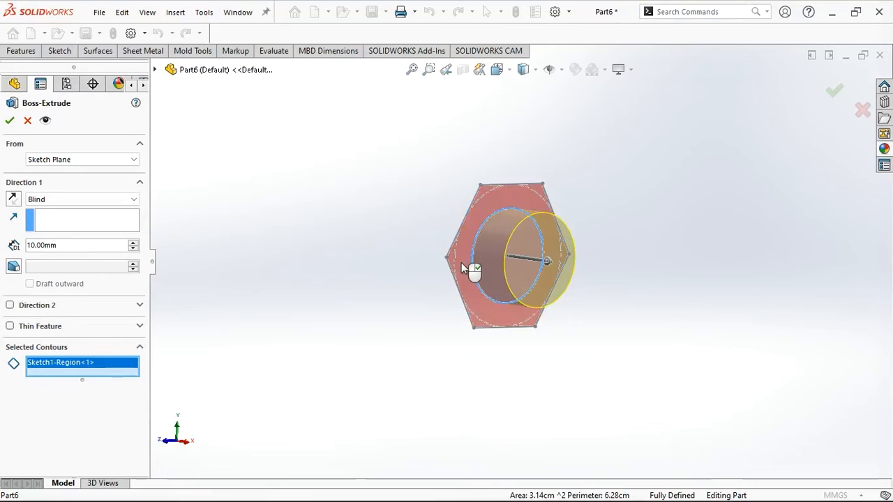
left_click(461, 264)
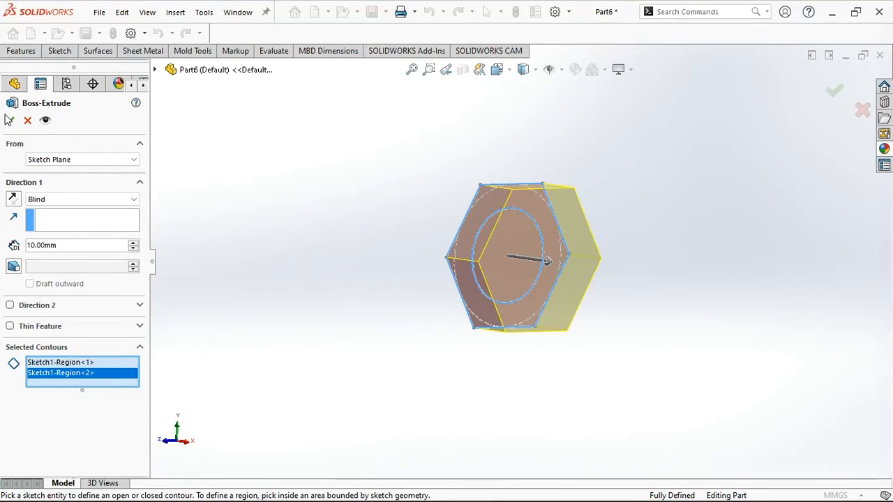
left_click(13, 199)
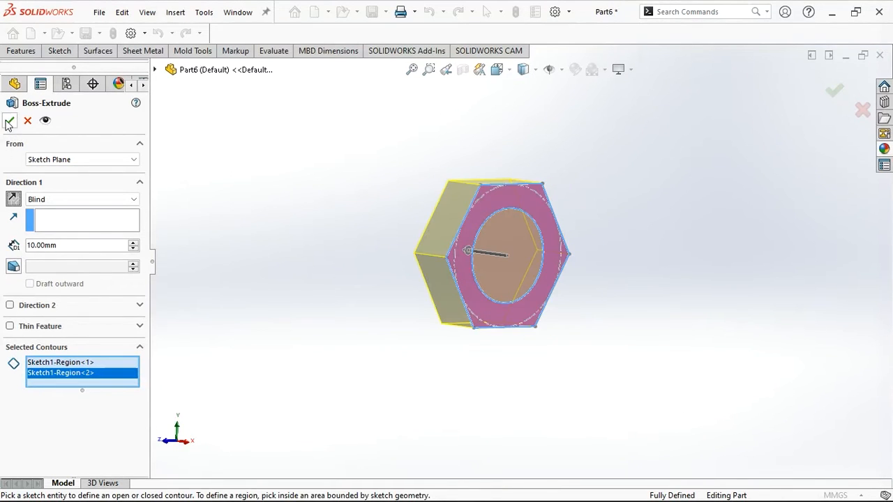
left_click(10, 122)
Reuse Sketch1 to extrude only its circular region 100 mm blind in the reversed direction, forming the bolt shank
middle_click_drag(343, 221, 393, 269)
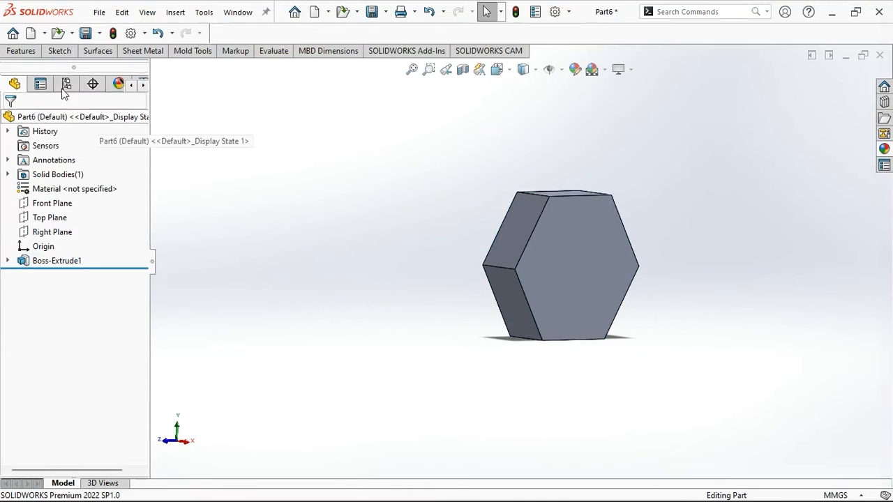
left_click(21, 50)
left_click(23, 78)
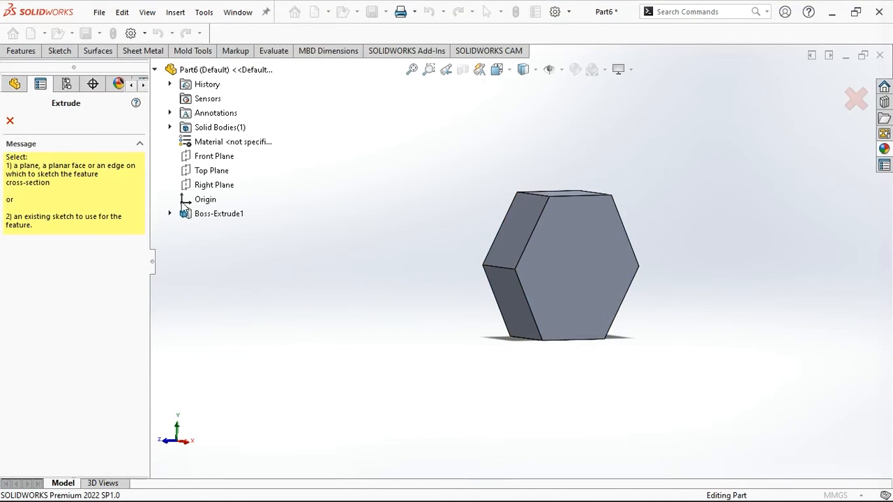
left_click(206, 231)
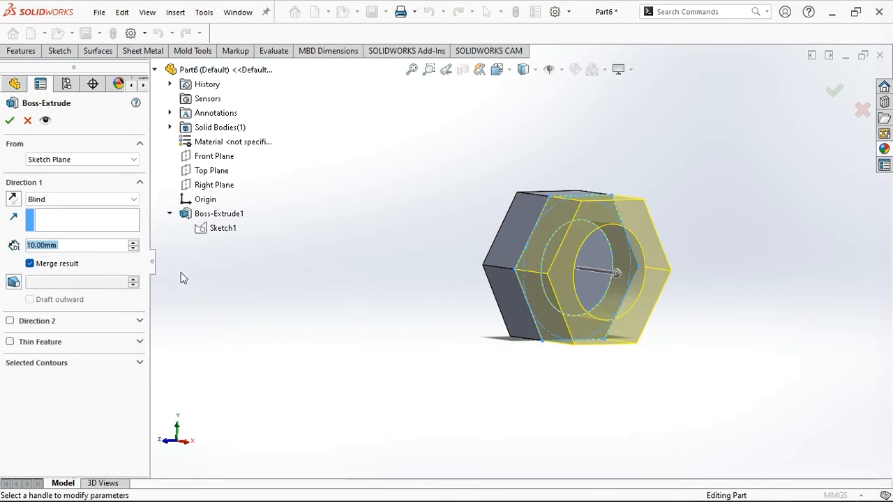
left_click(69, 363)
left_click(80, 385)
key("Delete")
left_click(589, 261)
left_click(12, 199)
left_click_drag(81, 248, 28, 248)
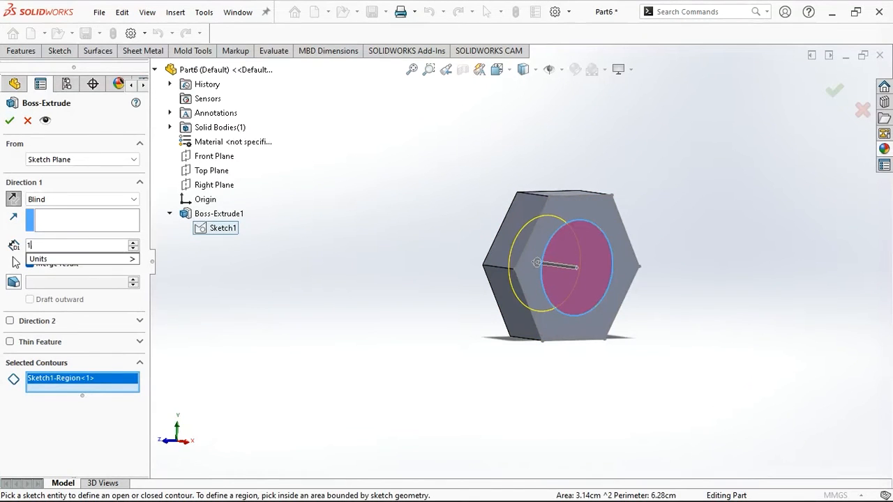
key("Return")
left_click(10, 120)
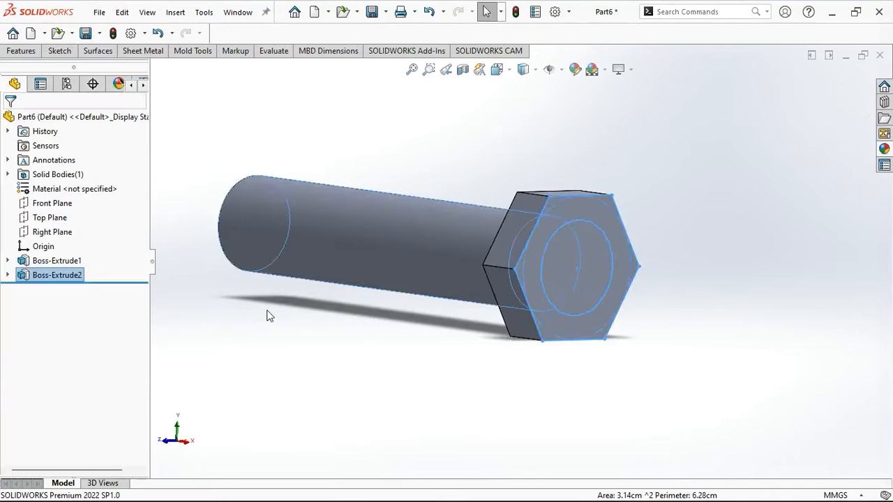
Start a Thread feature on the circular edge at the shank's free end
left_click(354, 332)
scroll(467, 219, "down", 3)
scroll(524, 309, "up", 3)
middle_click_drag(683, 284, 476, 334)
scroll(335, 282, "down", 3)
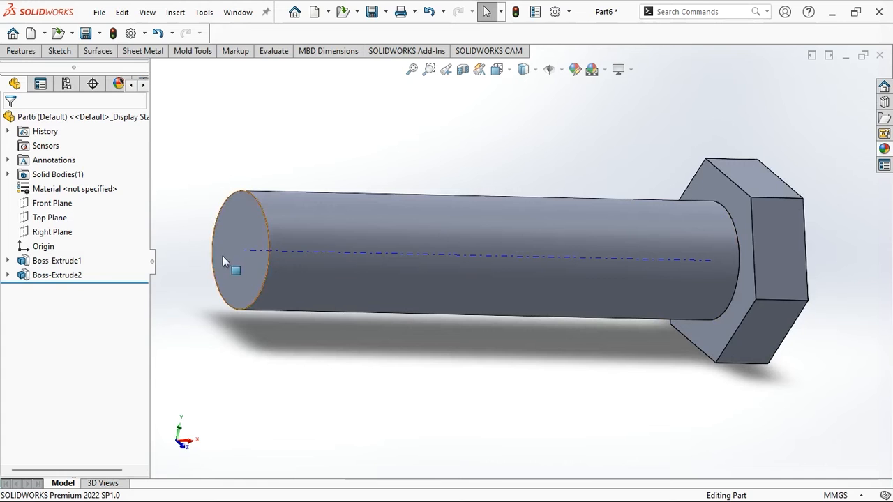
left_click(20, 51)
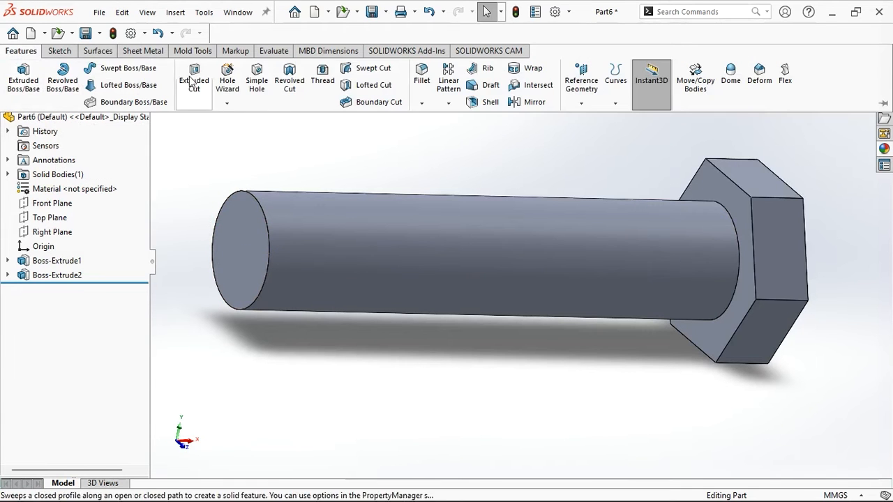
left_click(322, 76)
left_click(526, 272)
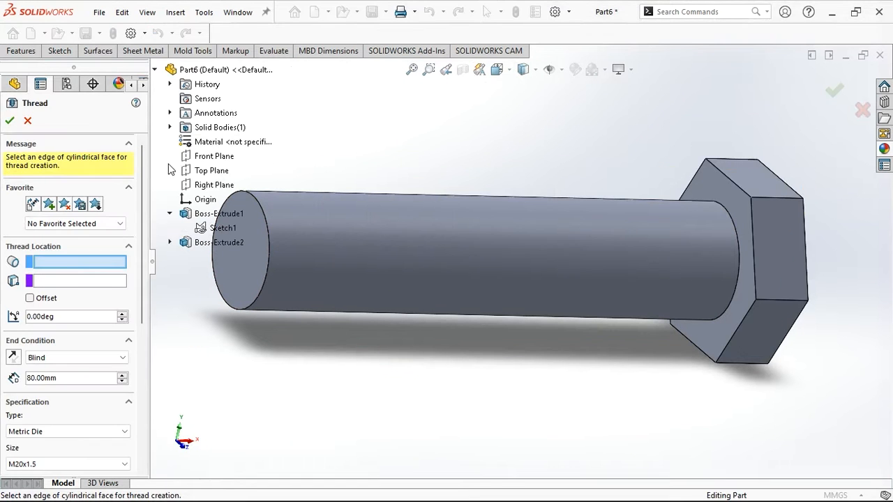
left_click(266, 234)
Choose thread size M20x1.5 with a left-hand thread, trimmed with both the start face and end face
left_click_drag(142, 196, 135, 267)
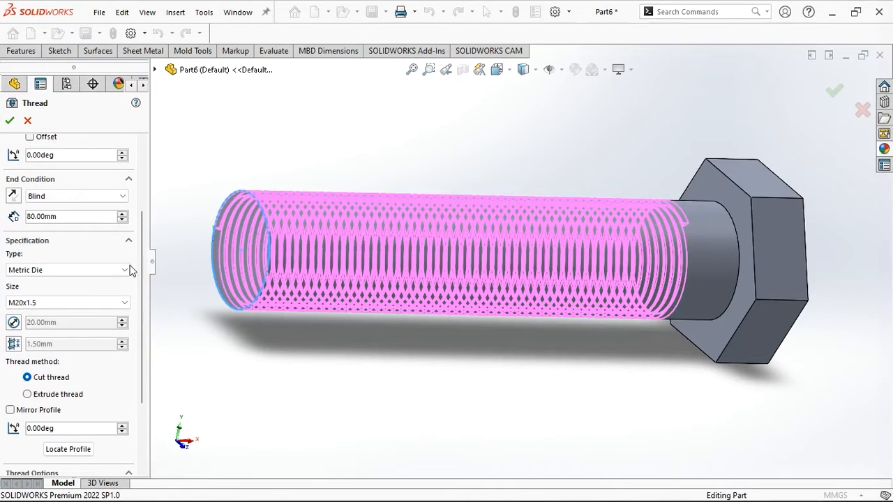
left_click(67, 302)
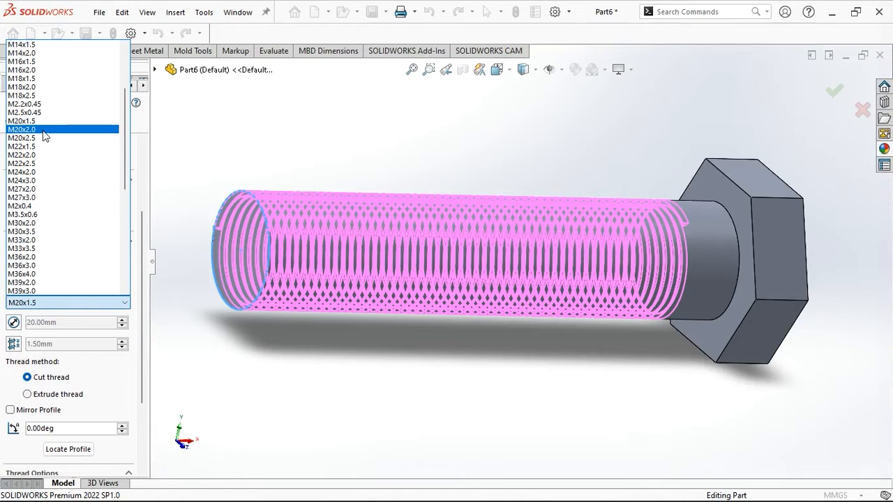
left_click(21, 120)
scroll(138, 316, "down", 3)
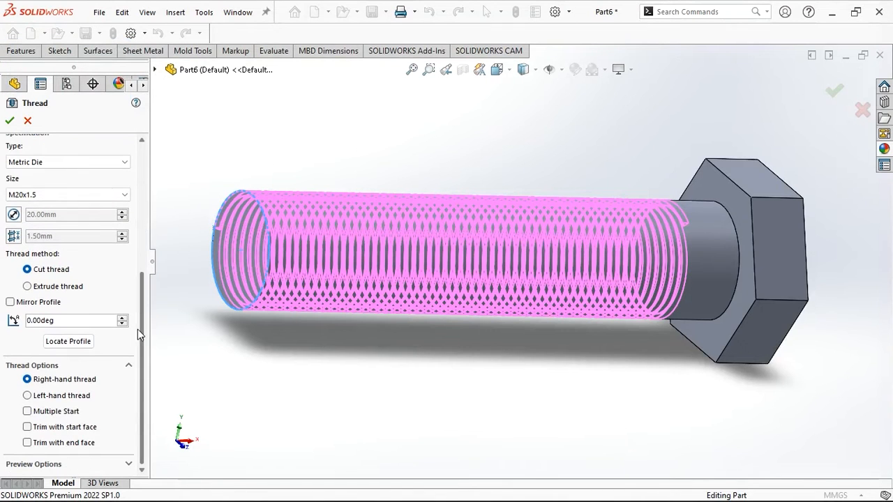
left_click(62, 396)
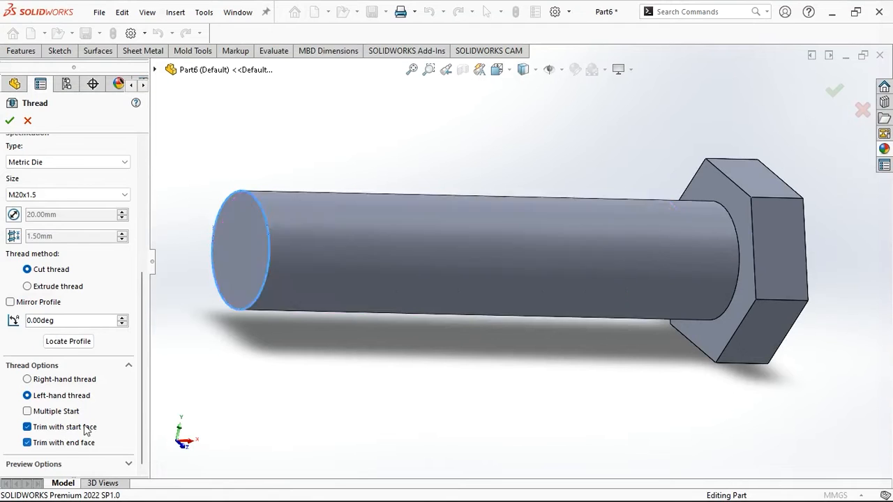
Offset the thread start 2 mm in the reversed direction, set its depth to 82 mm, and create the thread
left_click_drag(139, 379, 145, 209)
left_click(30, 255)
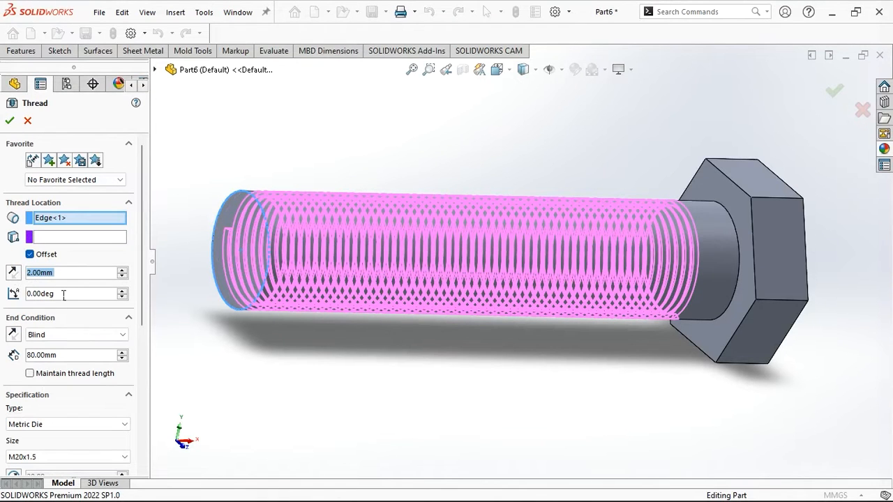
left_click(14, 274)
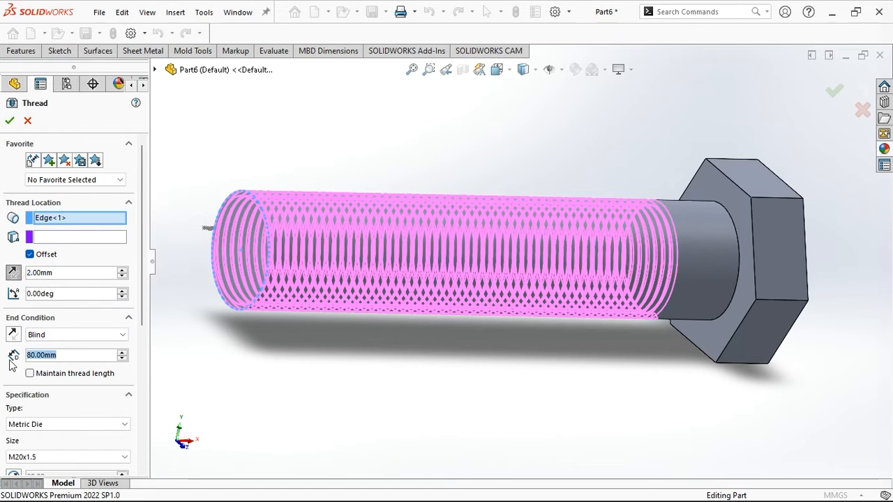
type("82")
key("Return")
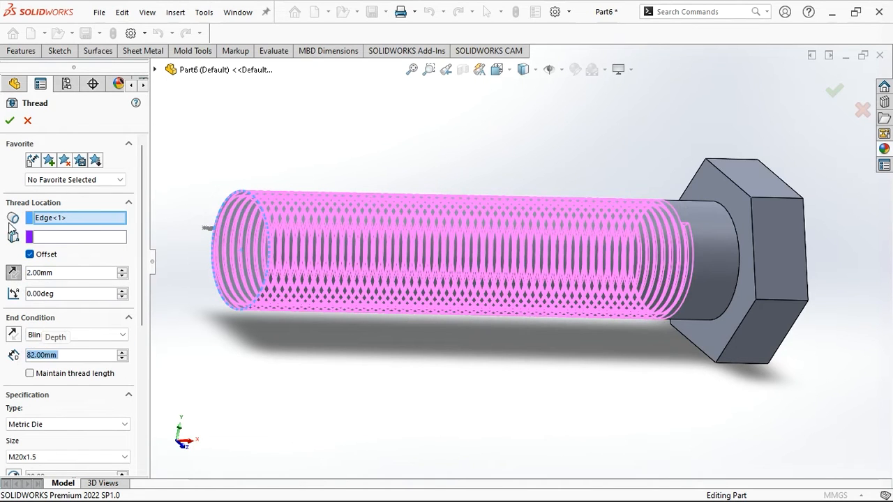
left_click(10, 121)
Open a new sketch on the outer flat face of the hexagonal head
middle_click_drag(317, 321, 735, 324)
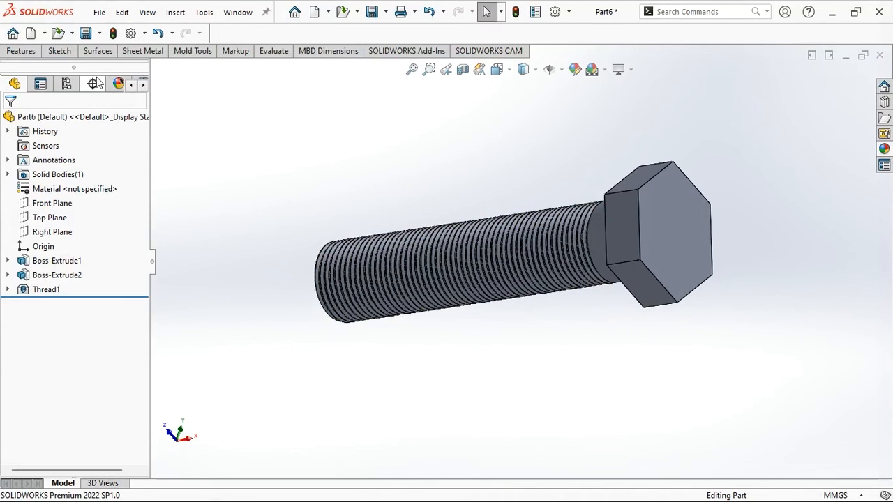
left_click(37, 53)
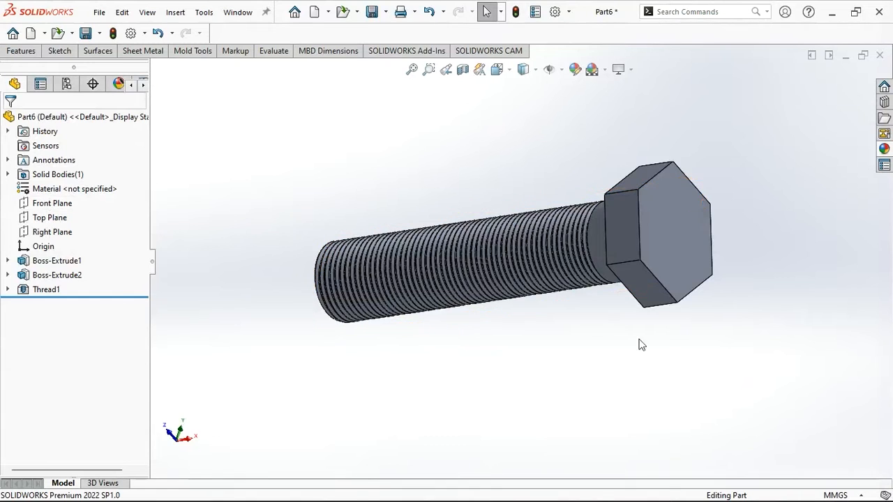
left_click(678, 225)
left_click(726, 210)
scroll(519, 259, "up", 4)
key("Escape")
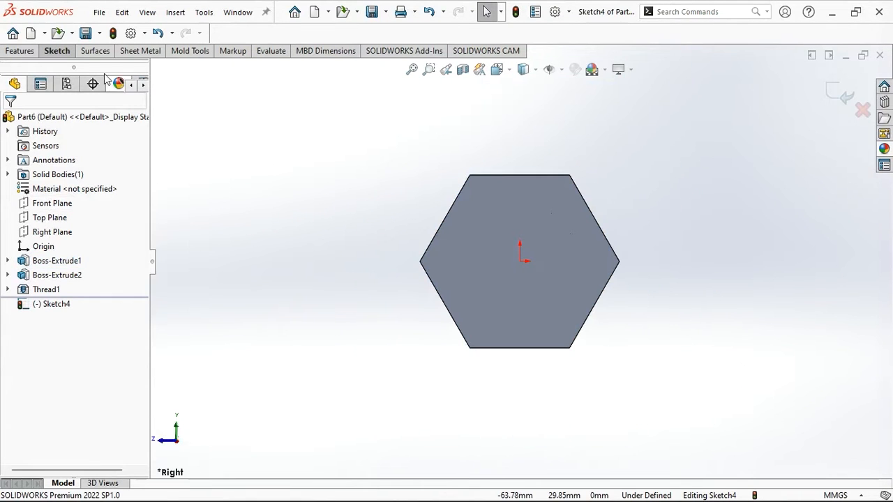
Sketch a circle about 23 mm in diameter centred on the origin of the head face
left_click(56, 50)
left_click(109, 69)
left_click(520, 263)
left_click(532, 331)
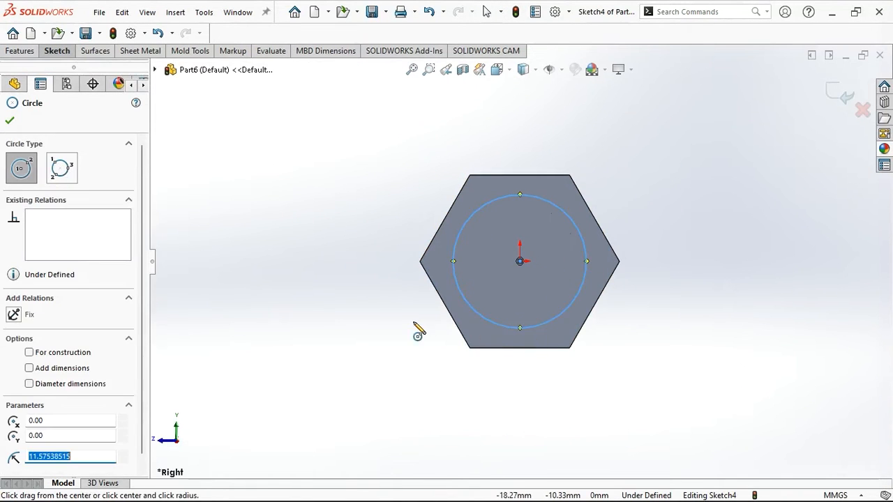
key("Escape")
Add a Tangent relation between the head-face circle and one slanted edge of the hexagon
scroll(428, 335, "up", 3)
left_click(493, 300)
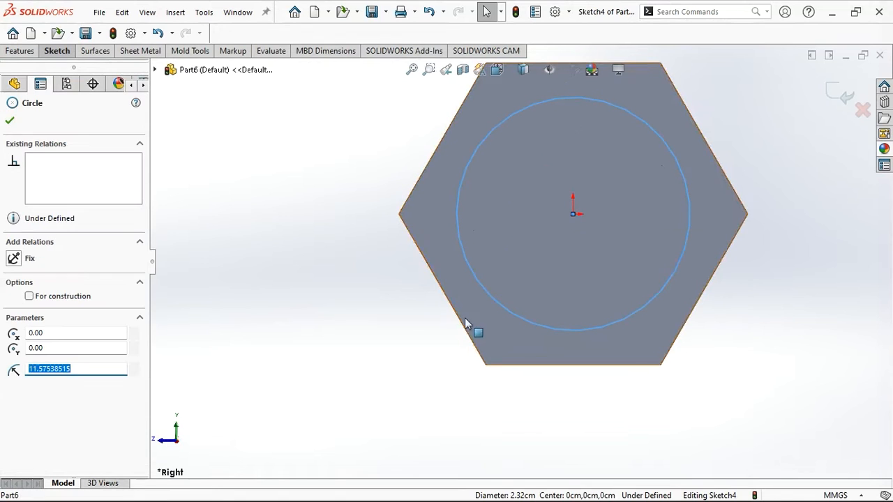
left_click(463, 324, "ctrl")
left_click(14, 332)
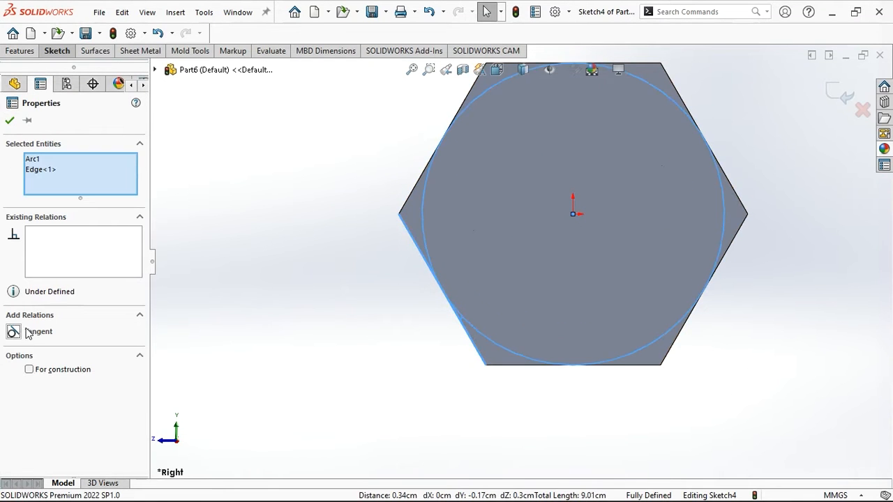
left_click(9, 120)
Cut-extrude the tangent circle 10 mm into the bolt head with the side to cut flipped and a 30° draft
middle_click_drag(157, 199, 427, 291)
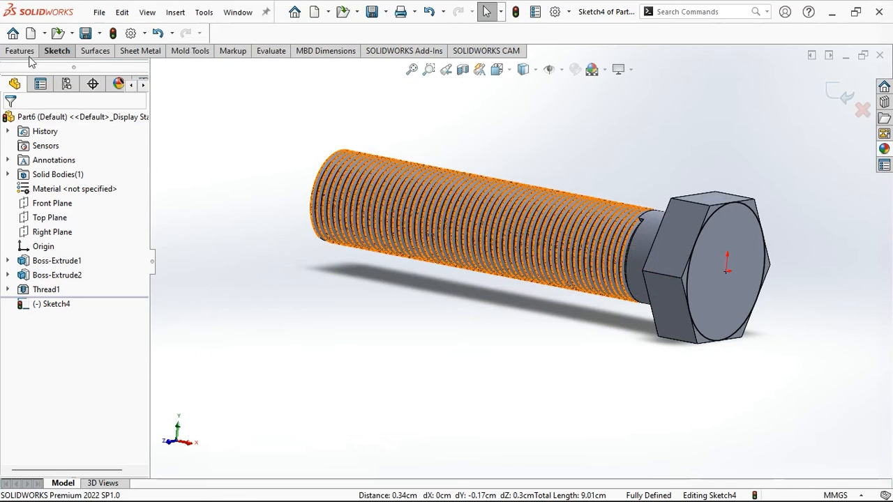
left_click(19, 51)
left_click(196, 80)
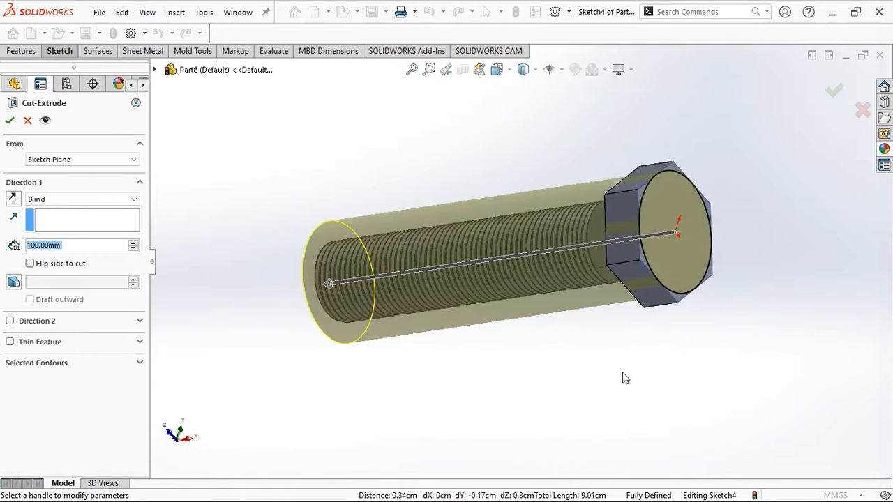
left_click(30, 264)
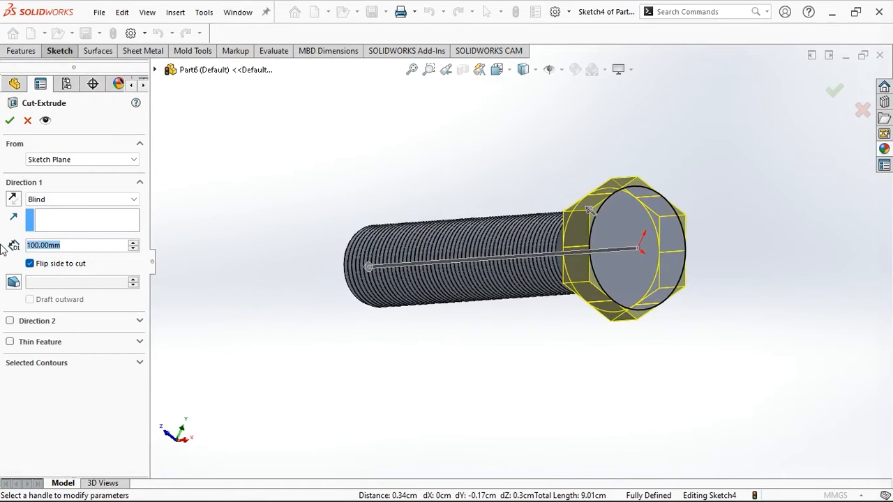
type("10")
key("Return")
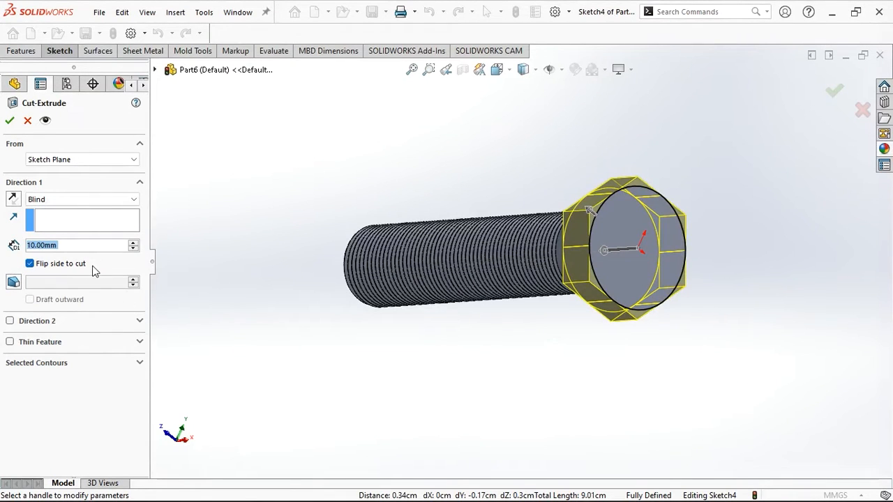
left_click(13, 282)
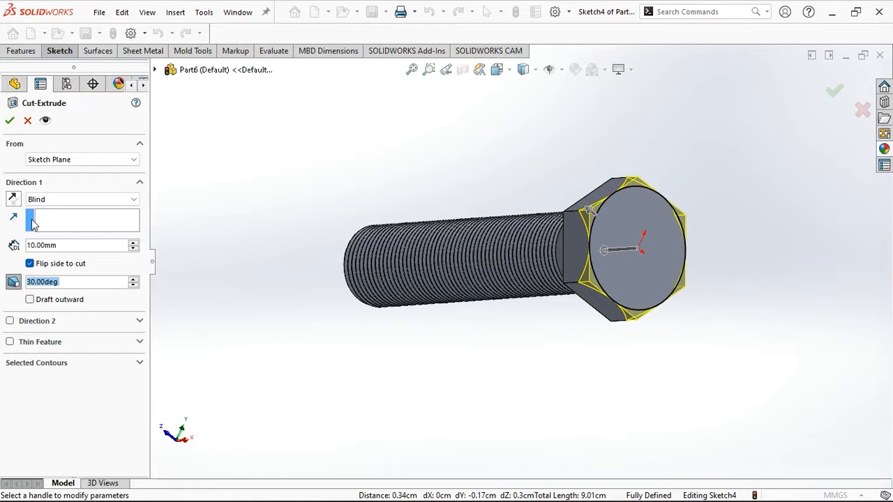
left_click(10, 123)
Examine the trimmed bolt head and the threaded shank from both ends
middle_click_drag(305, 328, 534, 398)
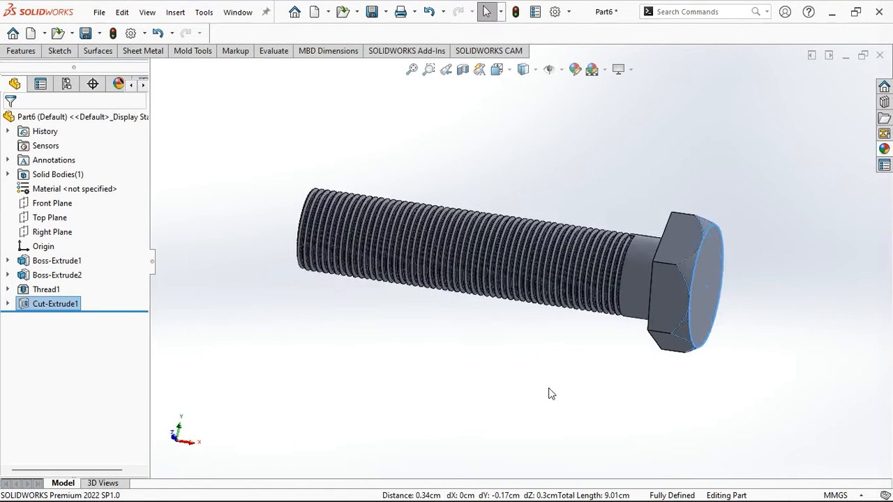
scroll(675, 361, "down", 3)
scroll(675, 354, "up", 3)
scroll(681, 278, "down", 2)
scroll(630, 252, "up", 2)
scroll(561, 238, "down", 4)
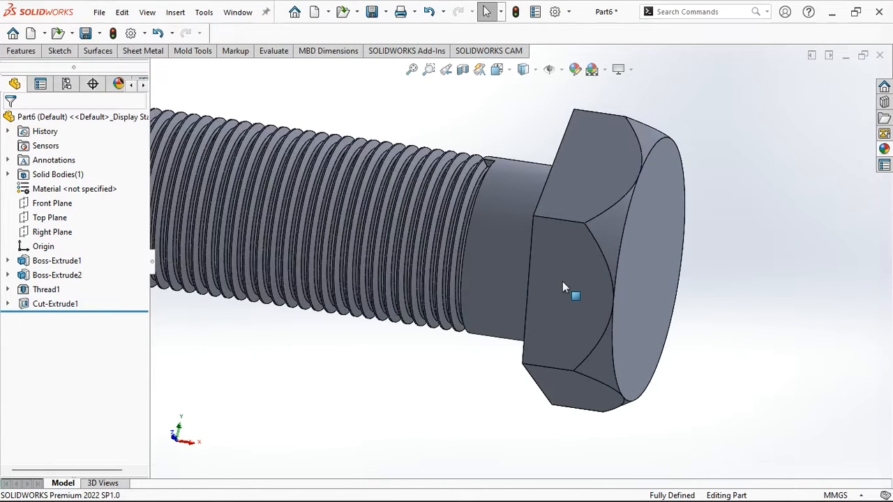
scroll(558, 289, "up", 5)
middle_click_drag(437, 299, 672, 386)
scroll(605, 268, "down", 3)
middle_click_drag(605, 268, 519, 246)
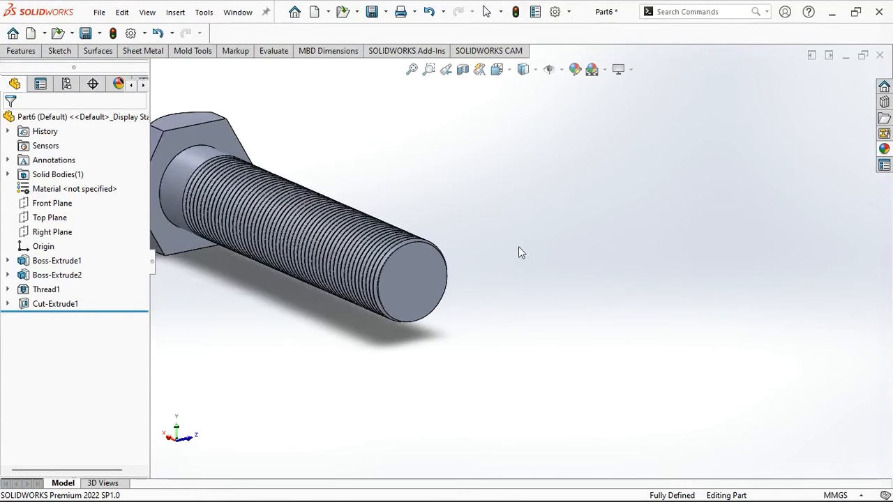
Save the bolt part as HEX BOLT and close it
left_click(372, 11)
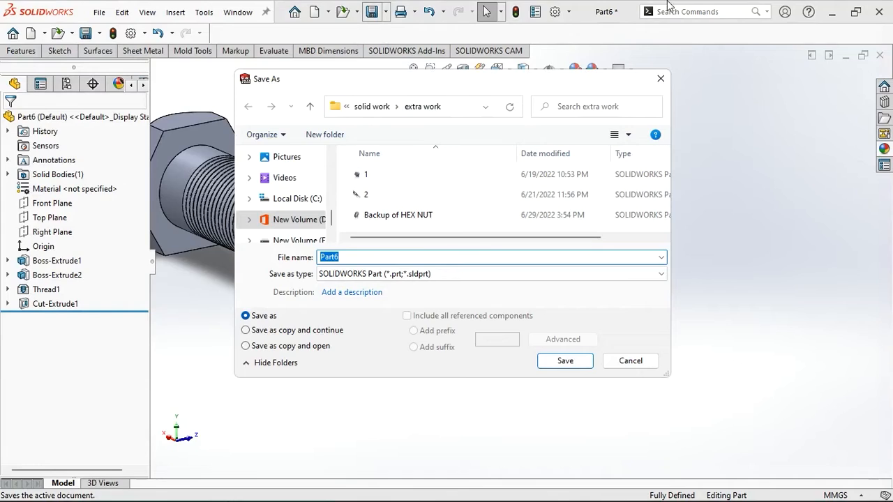
key("BackSpace")
key("Return")
scroll(513, 258, "up", 4)
middle_click_drag(531, 310, 435, 270)
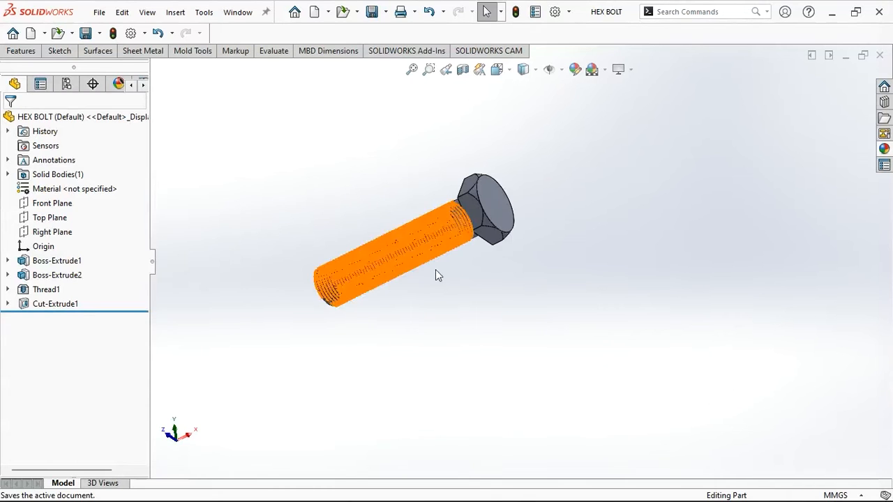
left_click(880, 55)
Create a new part and sketch a hexagon about 76 mm across flats, centred on the origin, on the Right Plane
left_click(227, 15)
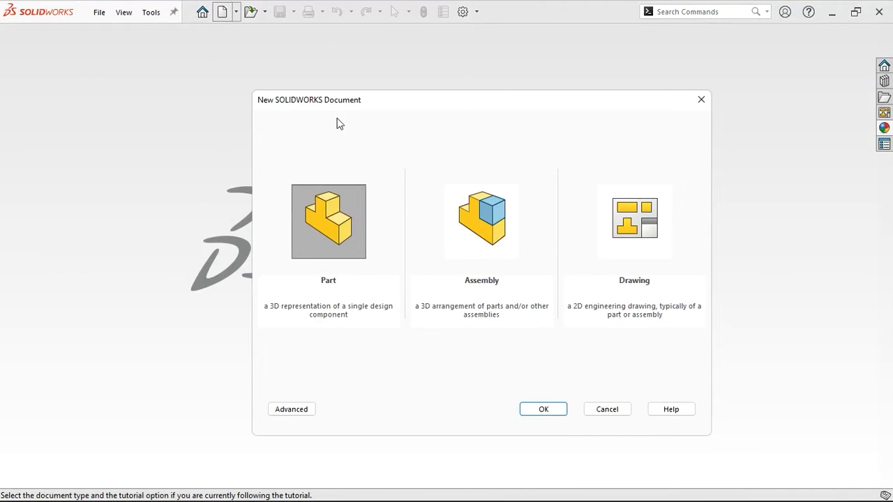
left_click(542, 409)
left_click(63, 53)
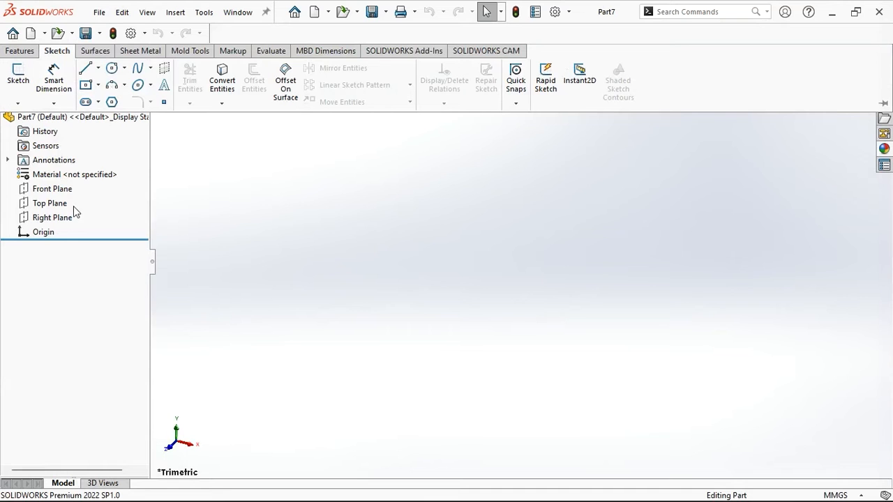
left_click(113, 103)
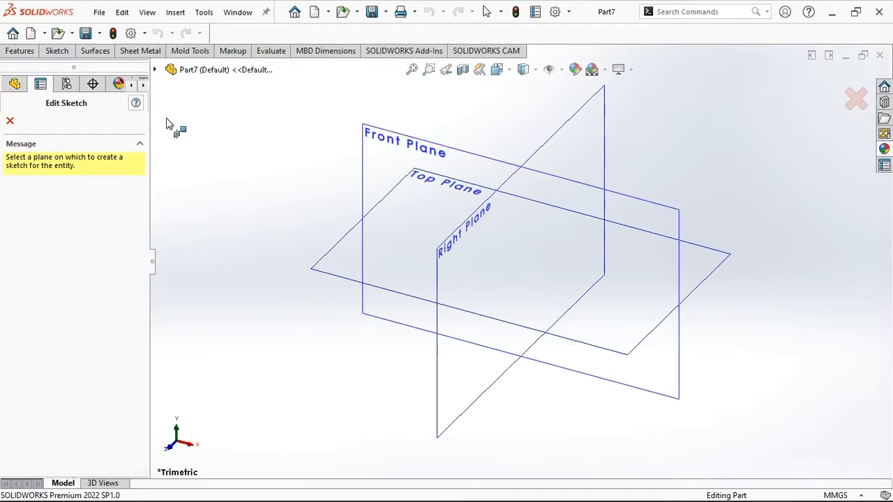
left_click(469, 372)
left_click_drag(520, 261, 585, 358)
right_click(656, 281)
left_click(678, 343)
Add a Horizontal relation between the two opposite side vertices of the hexagon
left_click(634, 254)
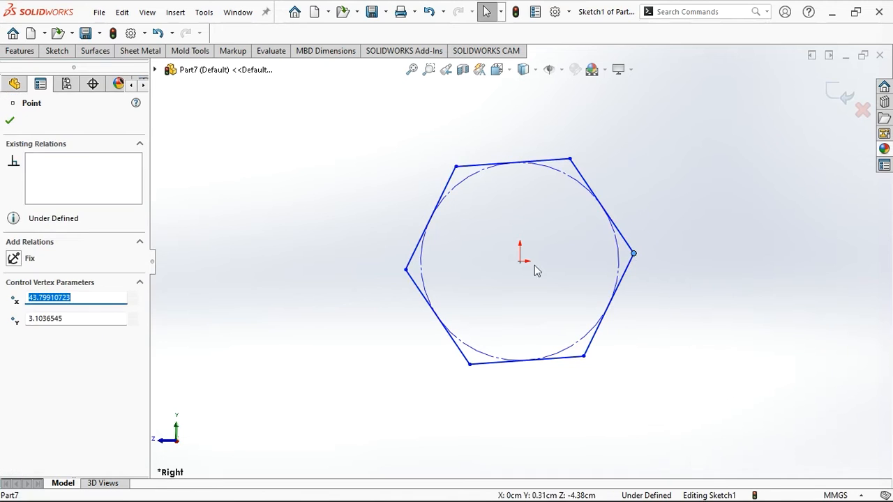
left_click(406, 271, "ctrl")
left_click(60, 328)
left_click(282, 276)
Dimension the distance between the hexagon's two horizontal edges and set it to 30 mm
right_click_drag(282, 276, 282, 217)
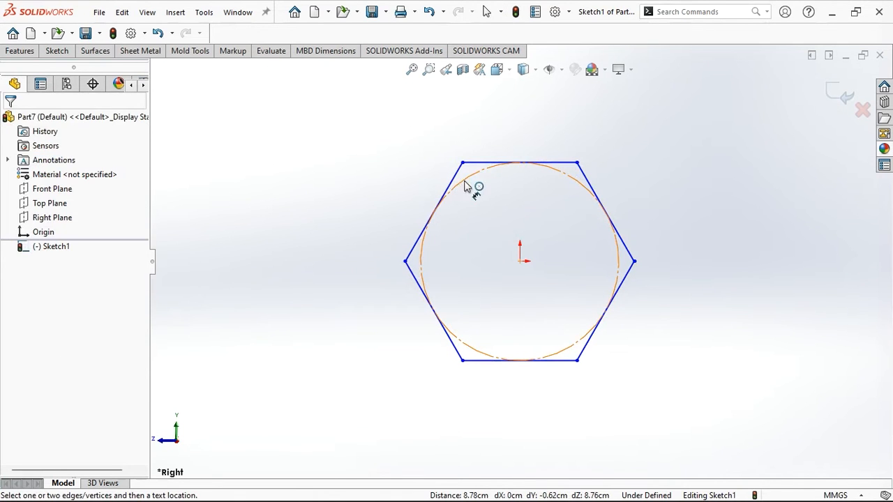
left_click(489, 163)
left_click(498, 361)
left_click(397, 342)
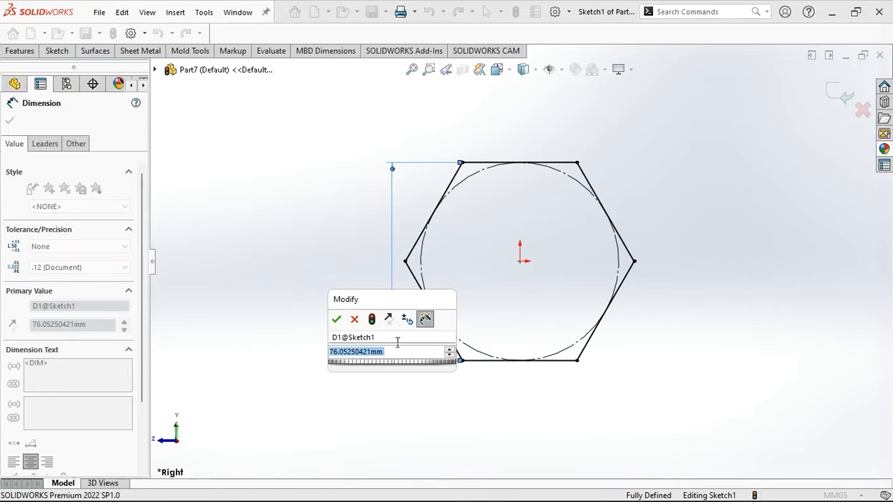
type("3")
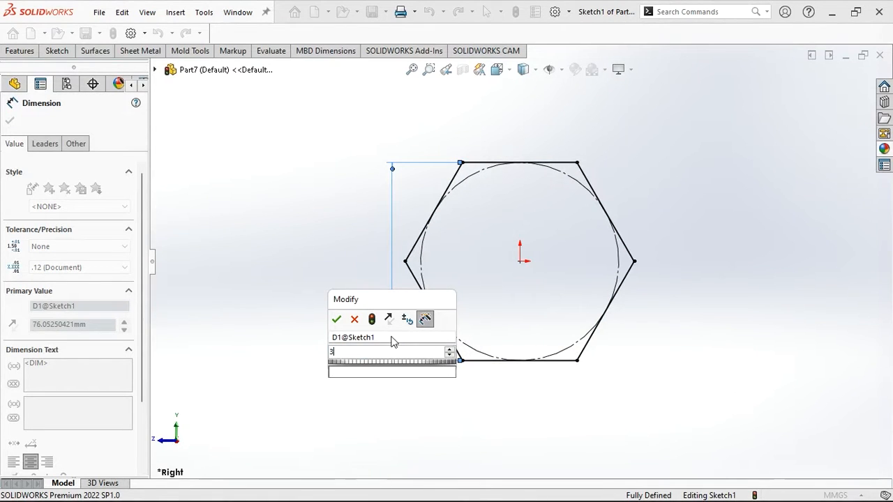
type("0")
key("Return")
Sketch a circle about 20.3 mm in diameter centred on the origin inside the hexagon
left_click(19, 54)
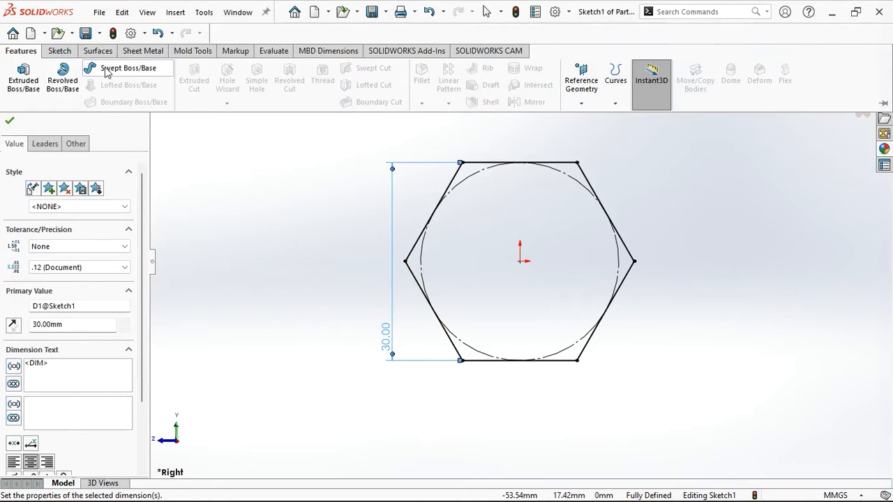
left_click(56, 51)
left_click(111, 67)
left_click(520, 261)
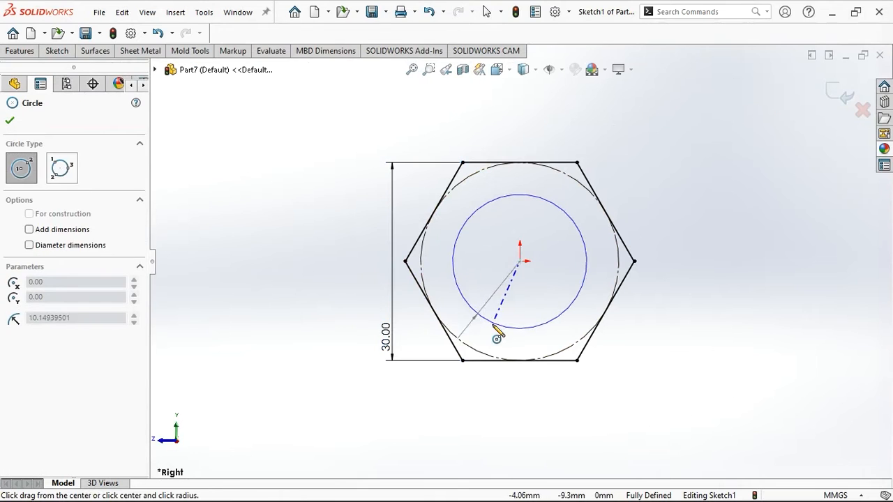
left_click(494, 322)
right_click(309, 311)
left_click(328, 321)
Dimension the inner circle's diameter as 20 mm and exit the sketch
right_click_drag(587, 373, 582, 321)
left_click(584, 325)
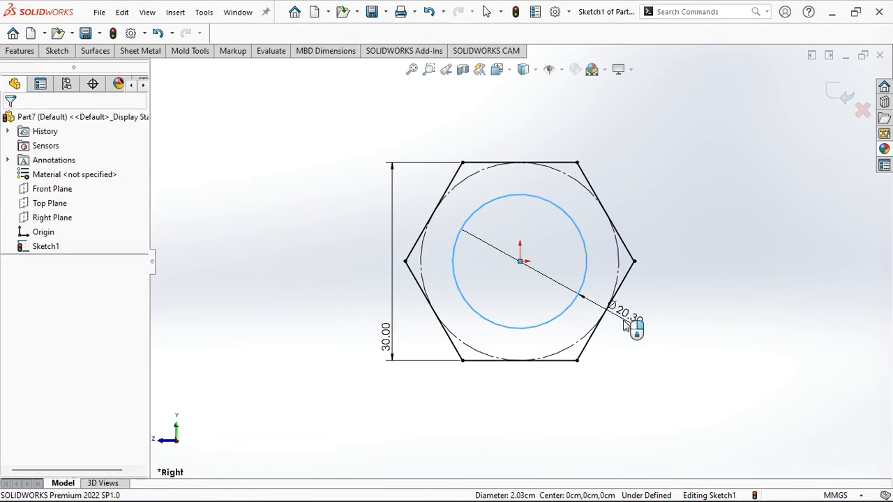
left_click(618, 332)
type("20")
key("Return")
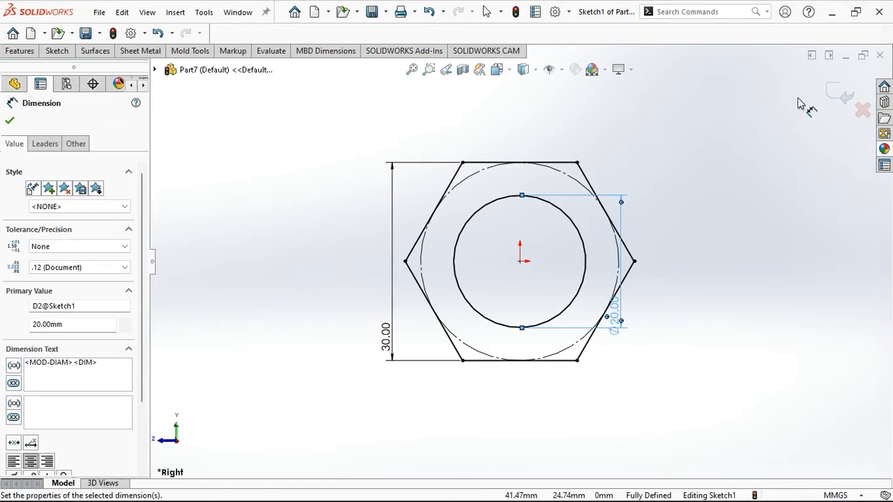
left_click(841, 95)
Extrude the hexagon with its round hole 20 mm using the Mid Plane end condition
left_click(16, 52)
left_click(21, 81)
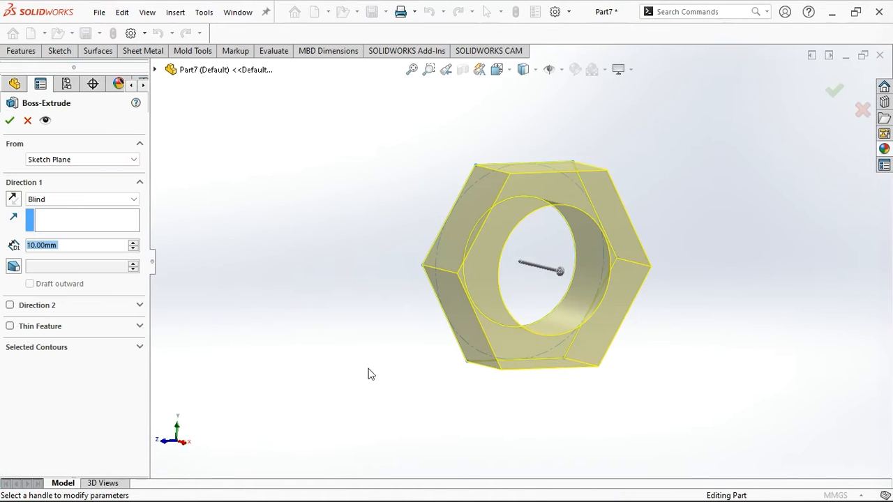
type("20")
key("Return")
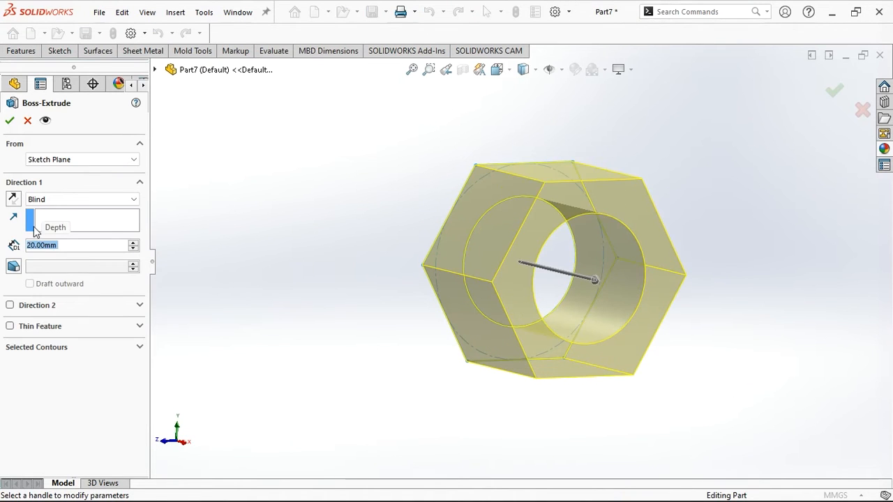
left_click(47, 200)
left_click(56, 253)
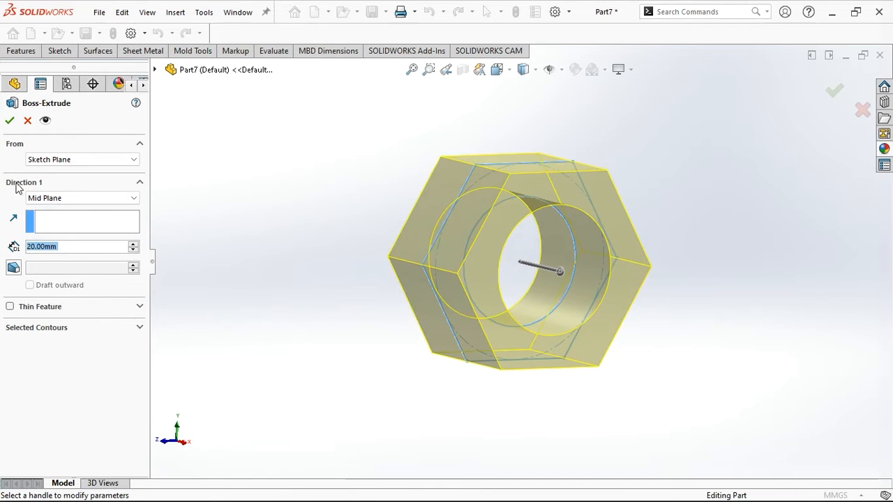
left_click(11, 121)
Set up a Metric Die M20x1.5 thread on the front circular edge of the nut's hole, trimmed with the end face
left_click(228, 272)
middle_click_drag(227, 271, 297, 361)
left_click(36, 56)
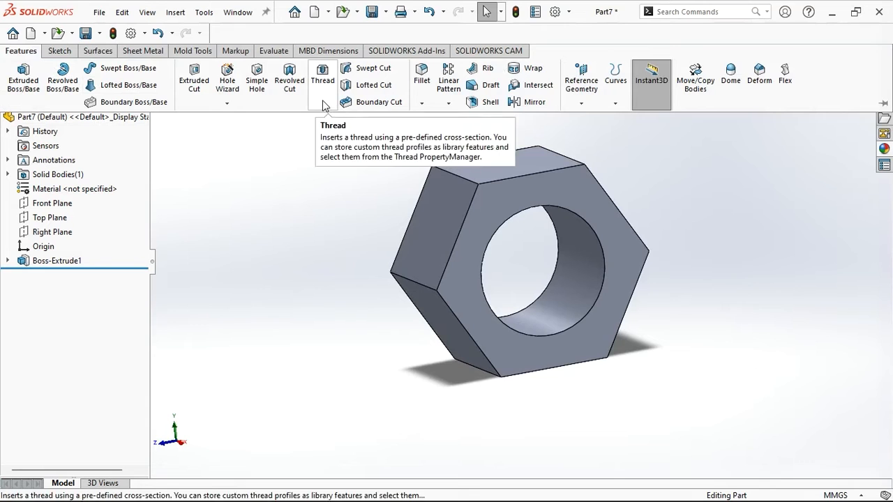
left_click(323, 78)
left_click(523, 274)
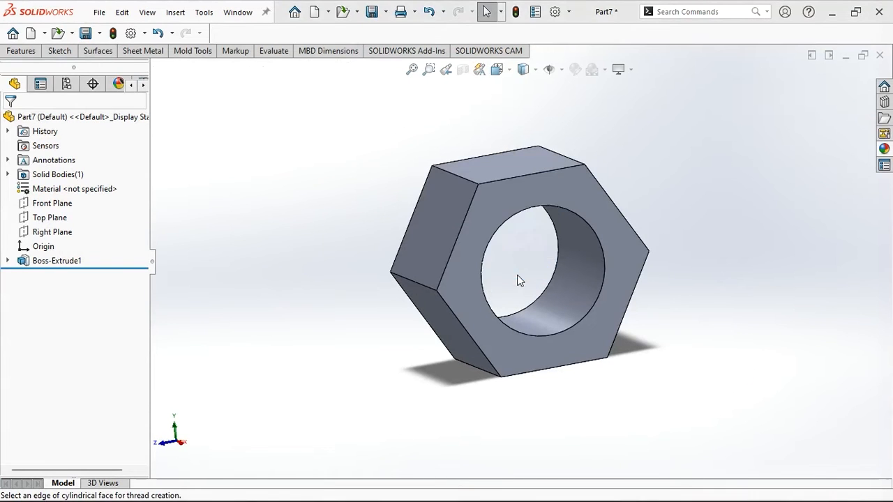
left_click(525, 334)
left_click_drag(145, 242, 114, 373)
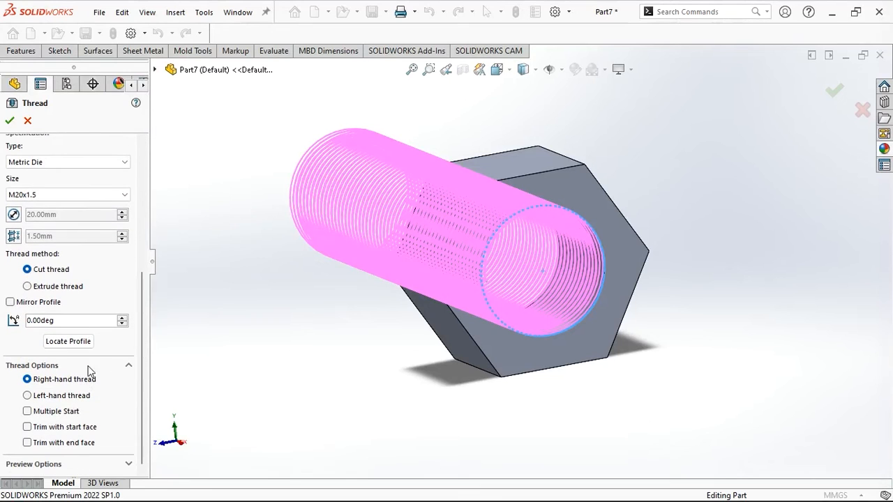
left_click(27, 442)
Offset the thread start 2 mm in the reversed direction and try to create it as a cut thread
scroll(63, 303, "up", 5)
left_click(46, 255)
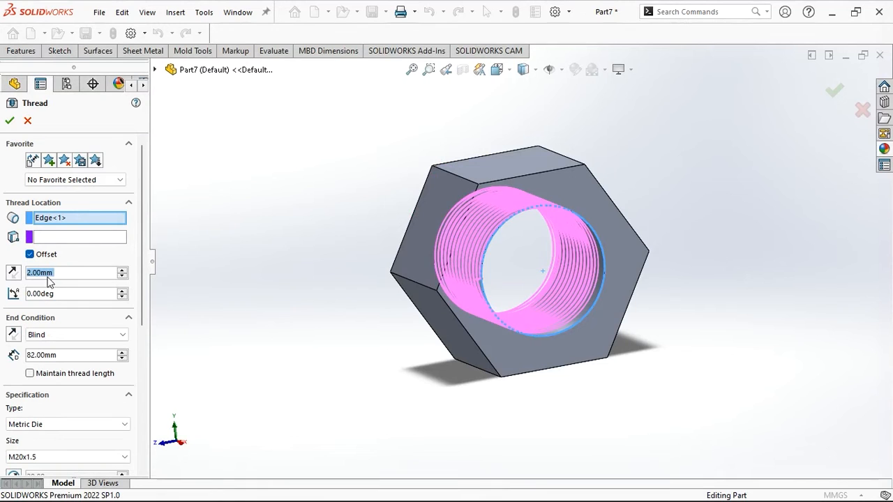
left_click(11, 272)
left_click(10, 121)
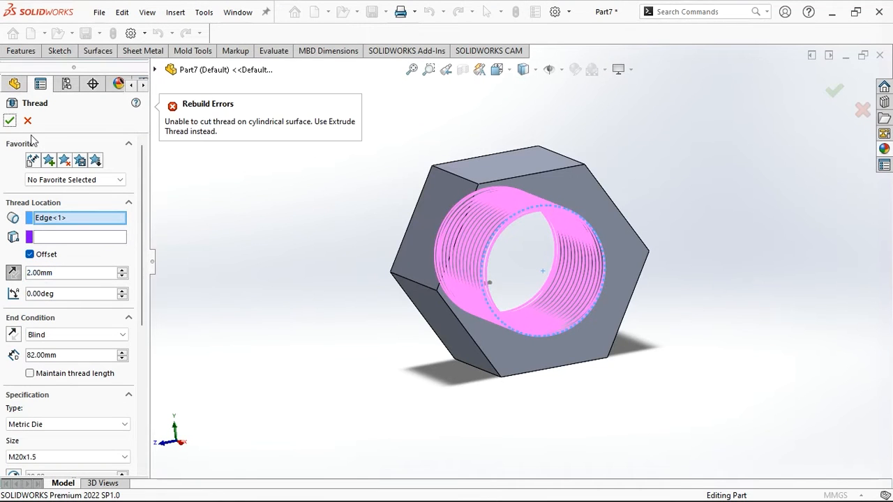
Switch the thread method to Extrude thread and create the thread in the nut's hole
left_click_drag(138, 220, 149, 151)
left_click(28, 345)
left_click(9, 122)
middle_click_drag(207, 249, 294, 294)
scroll(455, 251, "down", 2)
scroll(328, 301, "up", 2)
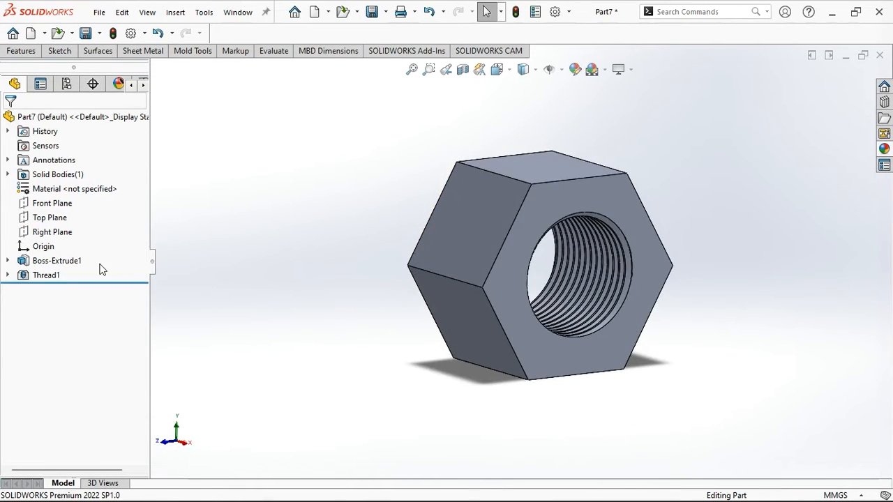
Open a sketch on the Right Plane and draw a circle about 25 mm in diameter centred on the origin
left_click(53, 232)
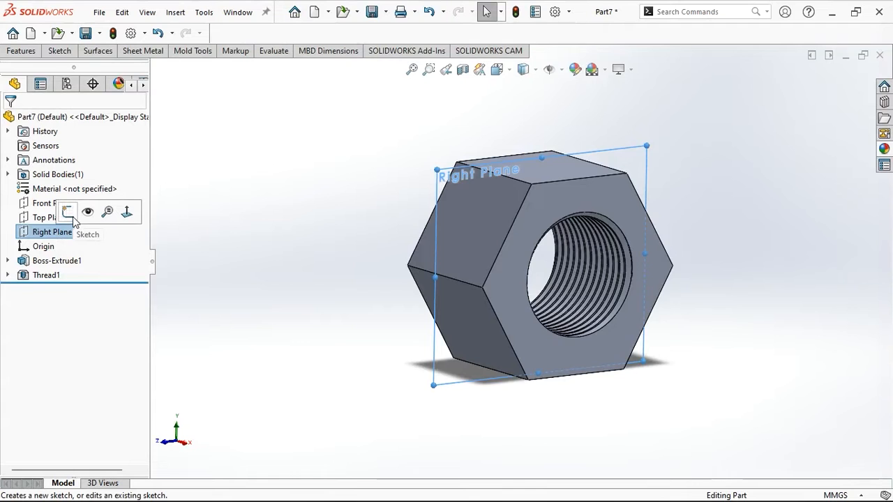
left_click(69, 212)
left_click(25, 55)
left_click(67, 56)
left_click(110, 69)
left_click(520, 261)
left_click(452, 338)
right_click(292, 326)
left_click(318, 339)
Add a Tangent relation between the circle and one slanted edge of the nut's hexagon, and exit the sketch
left_click(427, 307)
left_click(421, 334, "ctrl")
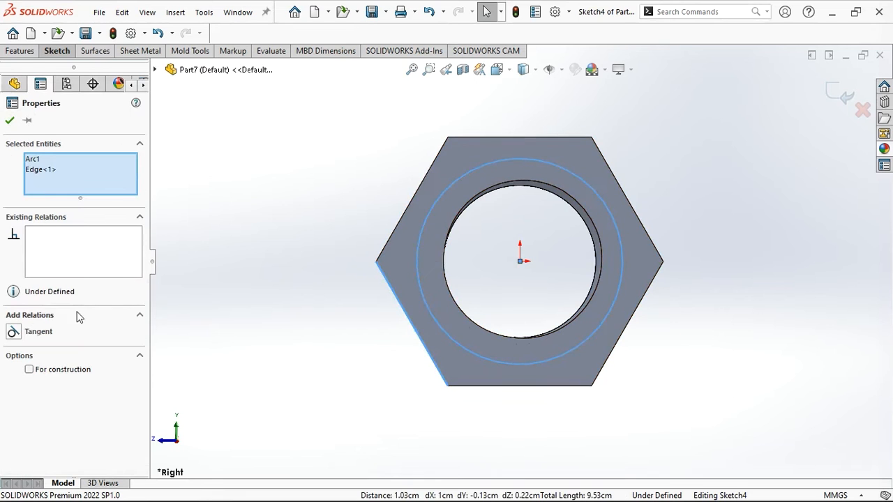
left_click(29, 331)
key("Return")
left_click(427, 312)
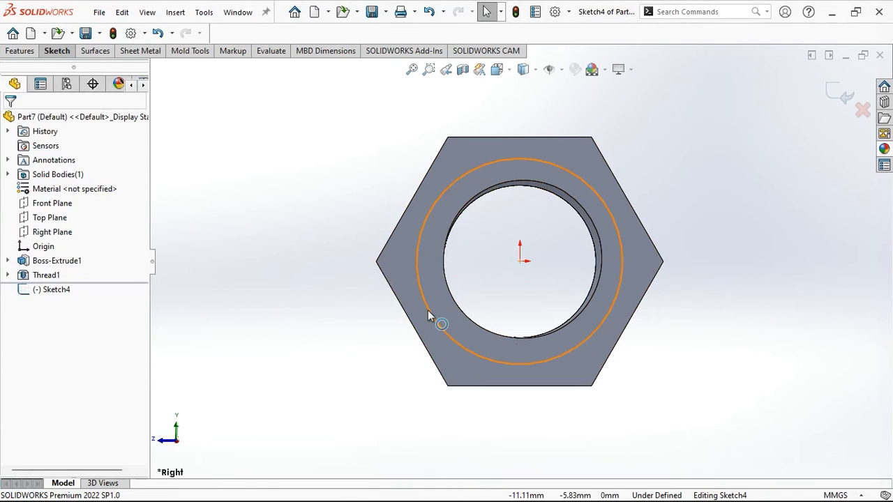
left_click(410, 316, "ctrl")
left_click(41, 333)
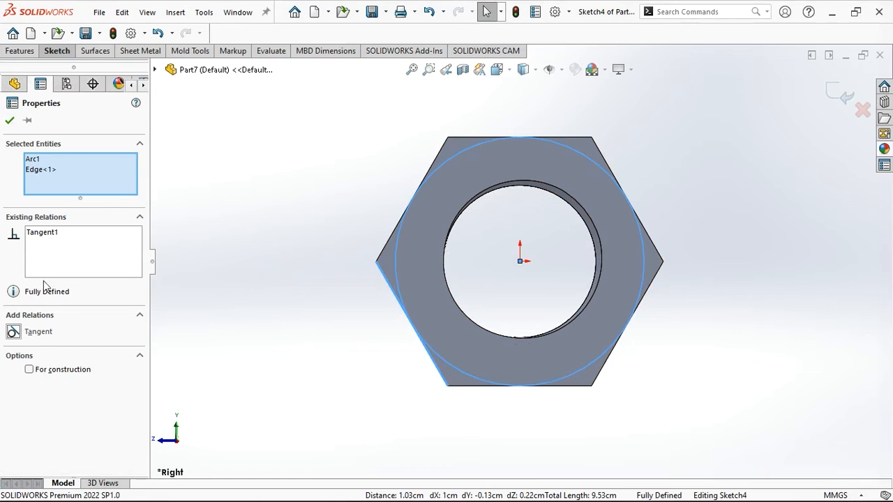
left_click(10, 120)
middle_click_drag(403, 293, 706, 246)
left_click(840, 94)
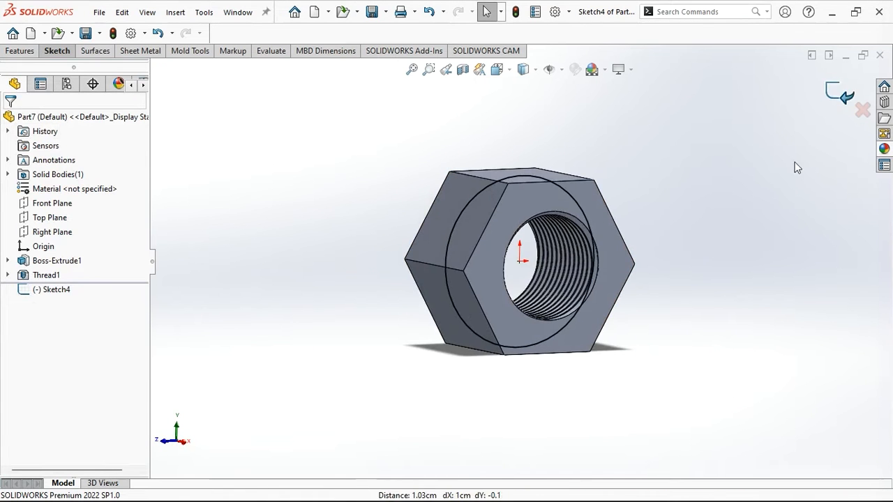
Cut-extrude the circle sketch from a 10 mm offset, flipping the side to cut and applying a 30-degree draft to trim the nut's corners
left_click(19, 50)
left_click(195, 76)
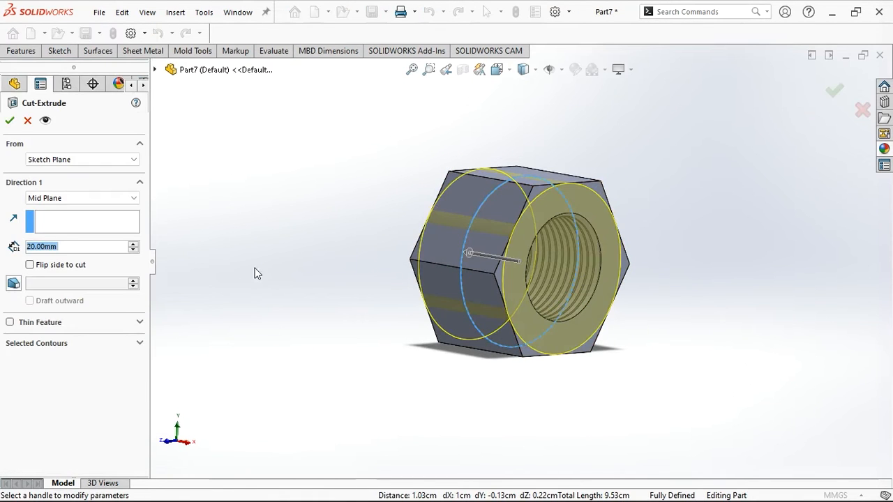
left_click(77, 160)
left_click(70, 197)
type("10")
key("Return")
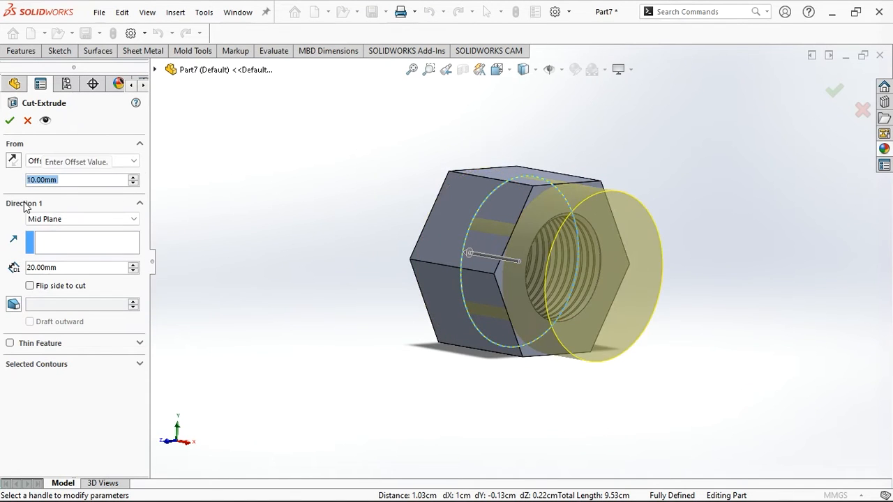
left_click(30, 287)
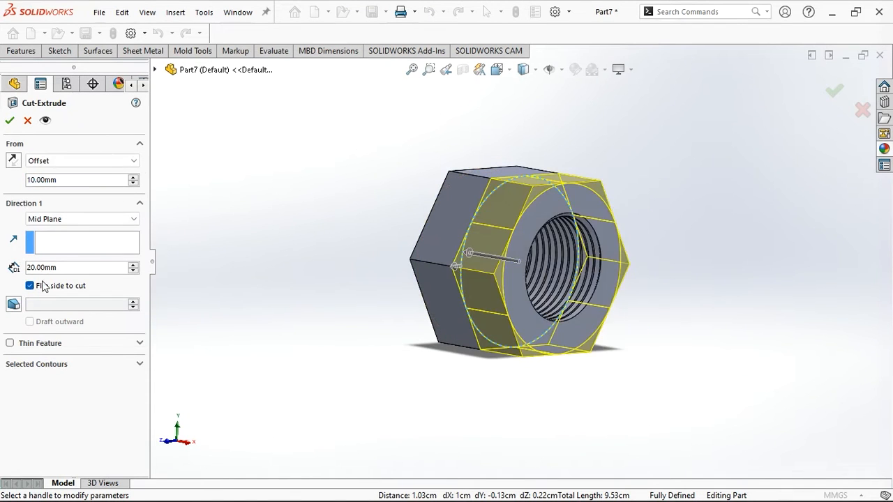
left_click(13, 305)
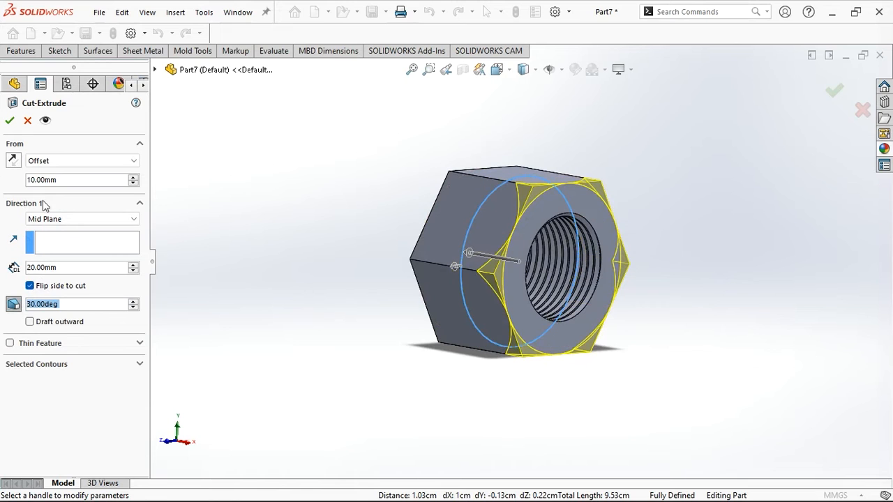
left_click(12, 123)
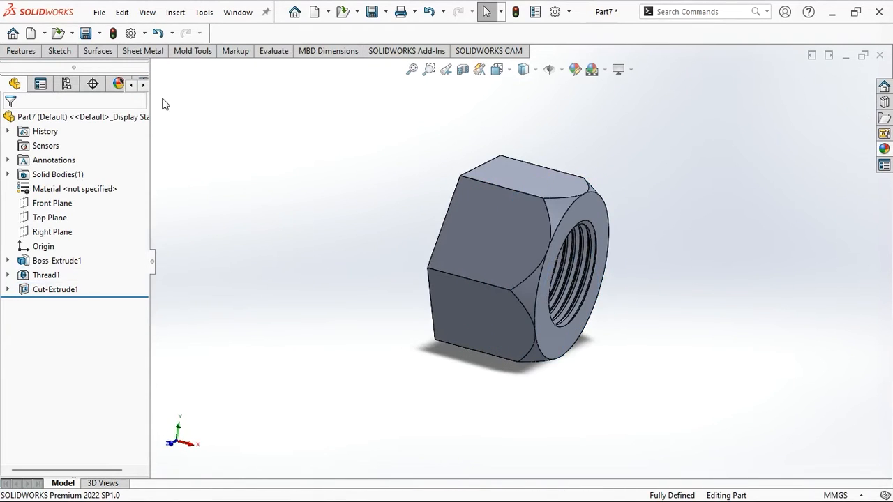
Mirror the tapered corner cut about the Right Plane onto the opposite end of the nut
left_click(21, 52)
left_click(531, 102)
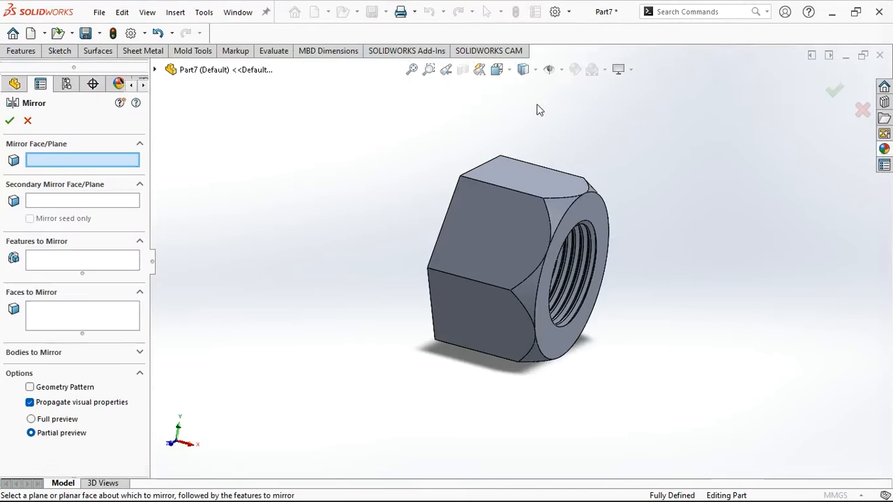
left_click(155, 70)
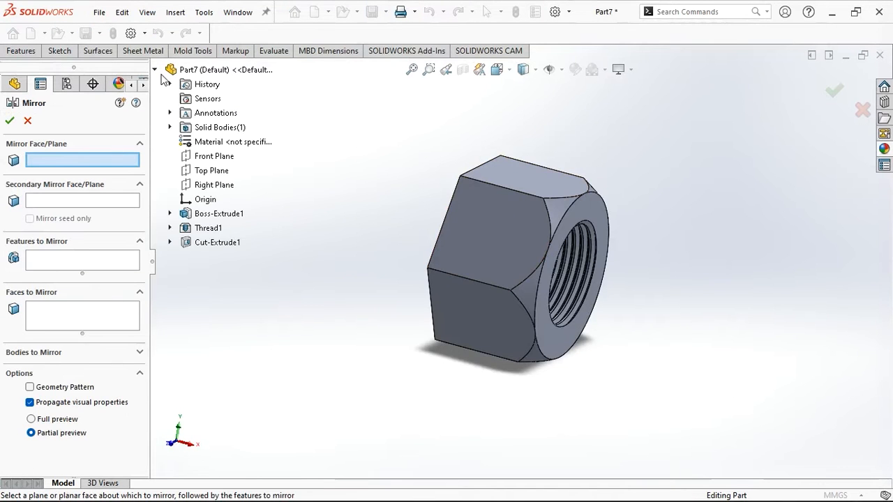
left_click(211, 185)
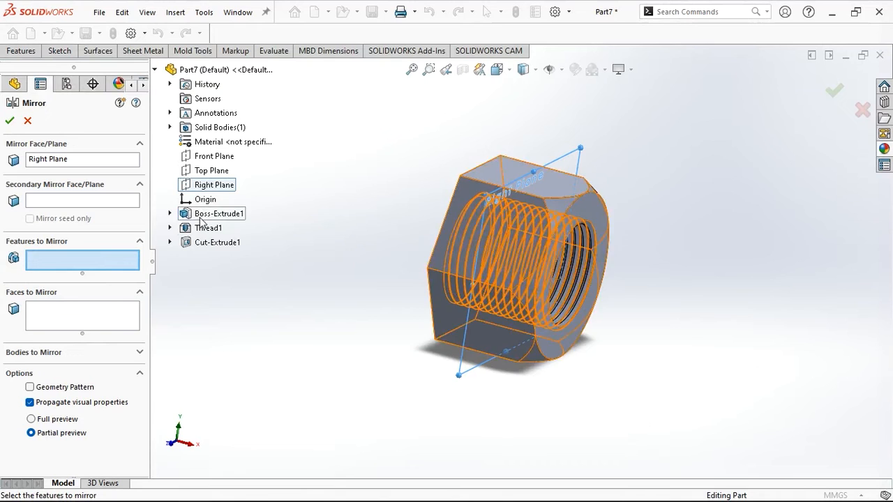
left_click(213, 242)
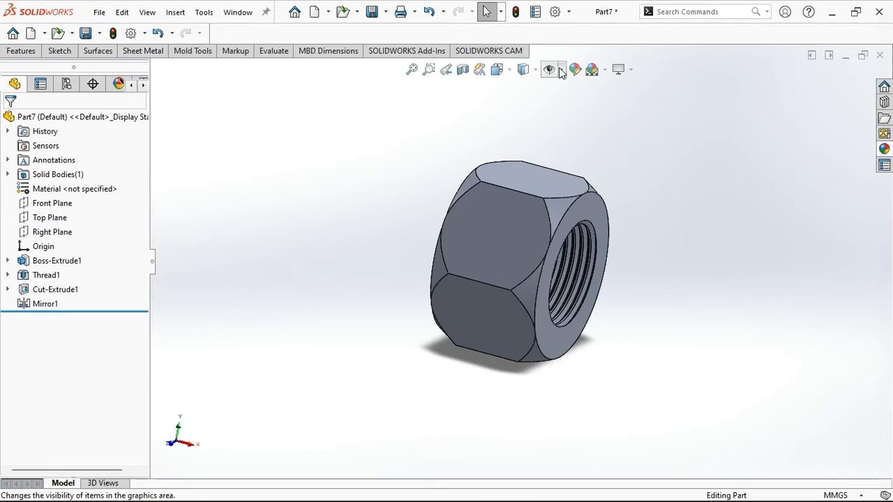
middle_click_drag(677, 213, 668, 231)
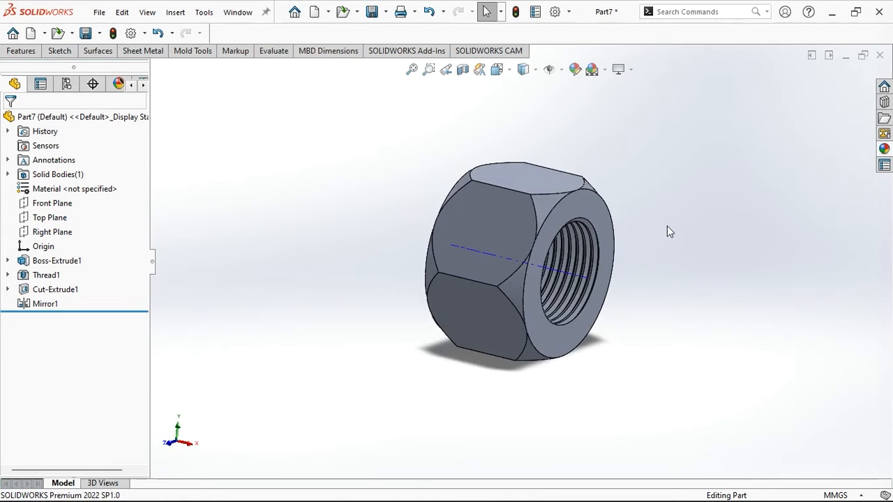
Save the nut part as HEX NUT in the extra work folder and close it
left_click(372, 12)
key("BackSpace")
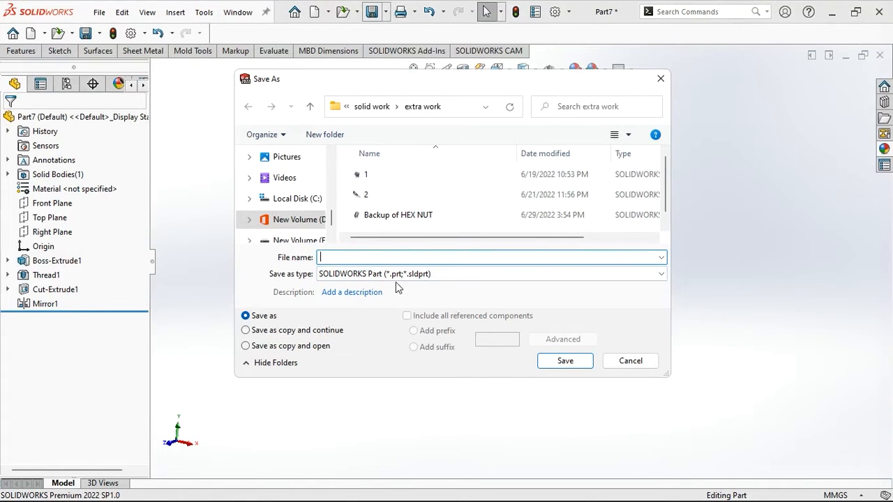
type("HEX BOLT")
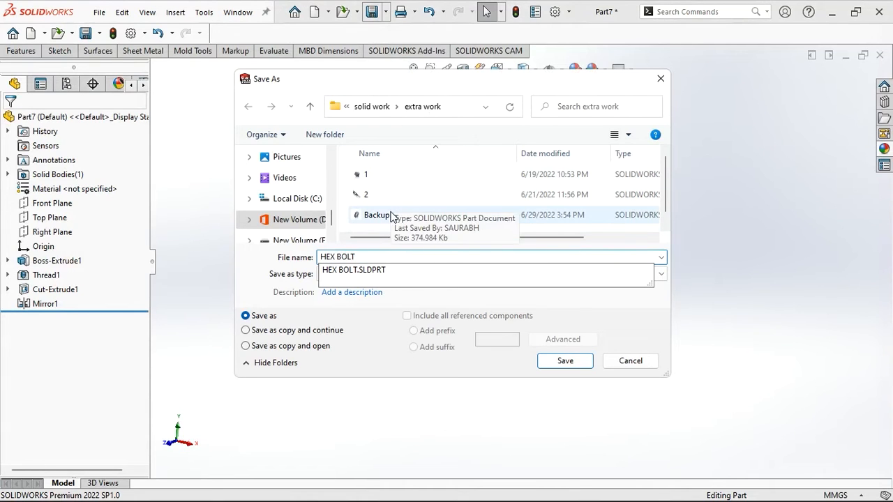
key("BackSpace")
key("BackSpace")
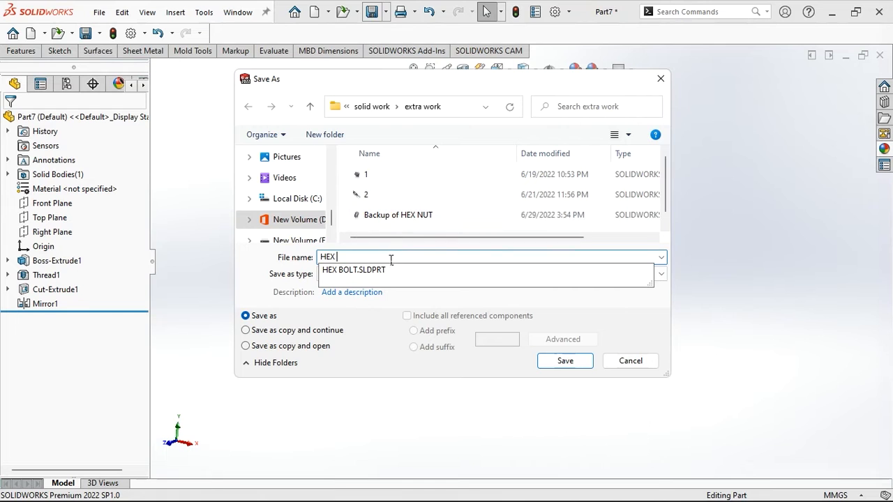
type("NUT")
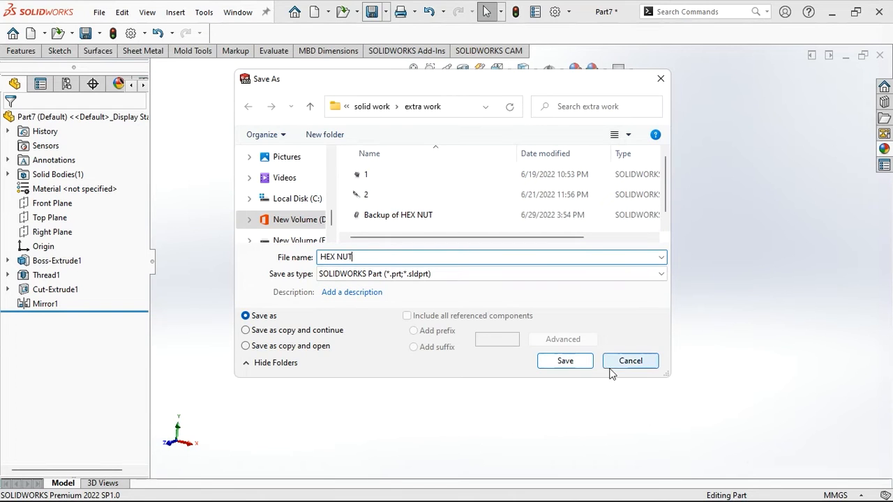
left_click(565, 360)
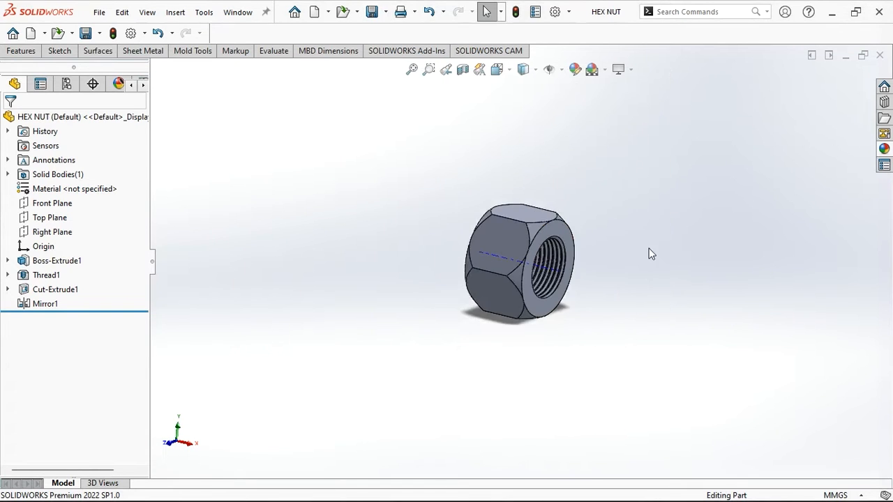
middle_click_drag(643, 227, 749, 218)
left_click(880, 55)
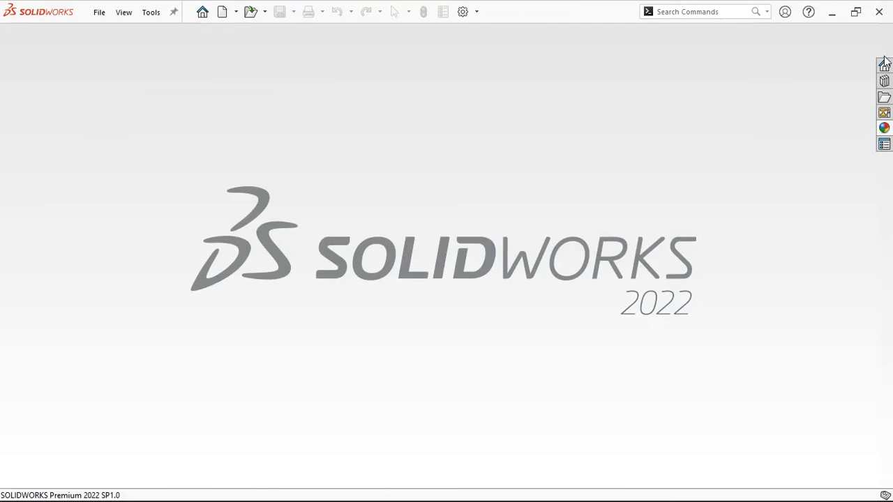
Create a new assembly and place the HEX BOLT part in it as the first component
left_click(236, 12)
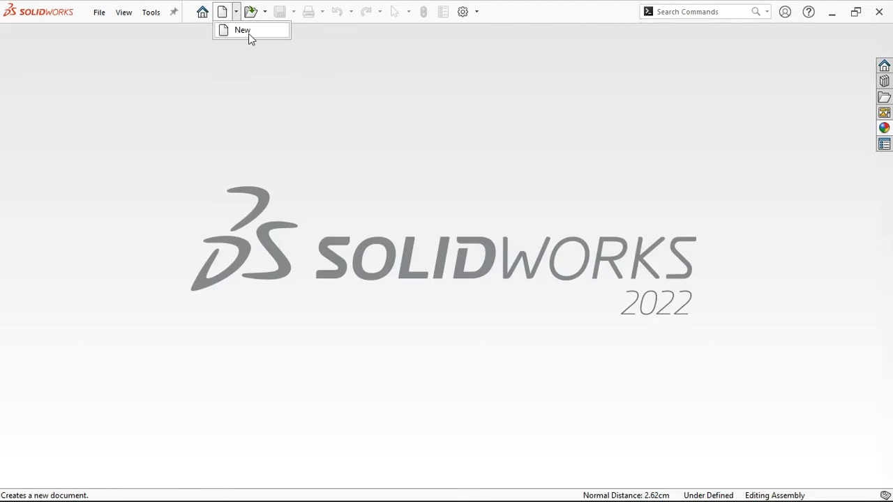
left_click(249, 31)
left_click(561, 413)
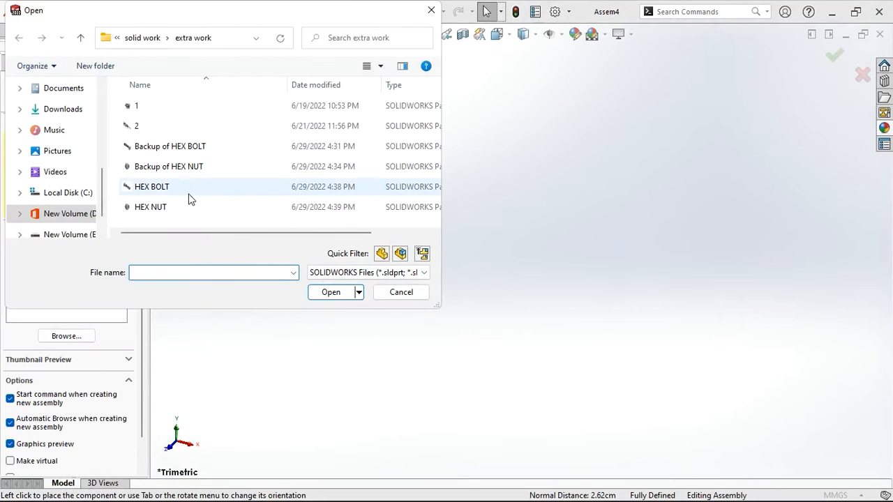
left_click(187, 196)
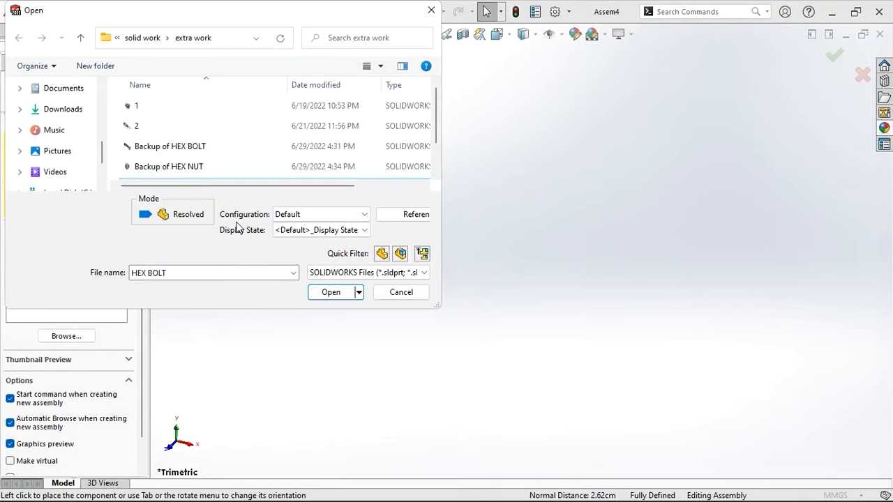
left_click(332, 296)
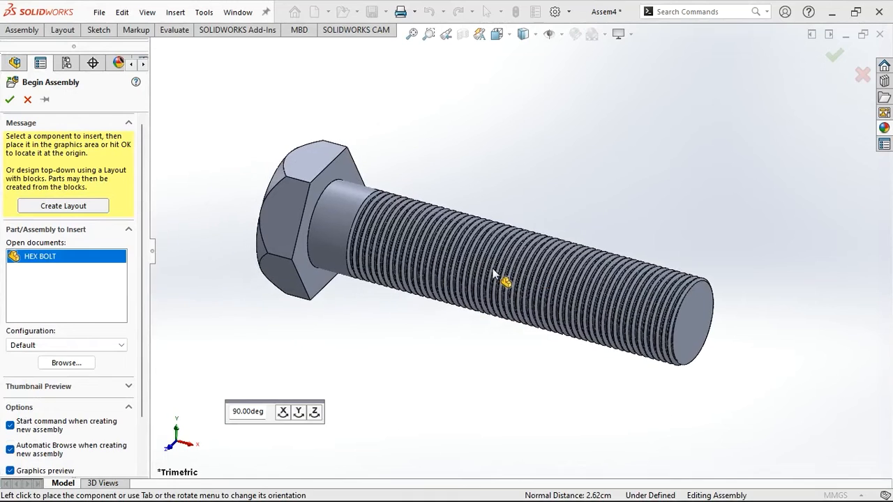
left_click(492, 300)
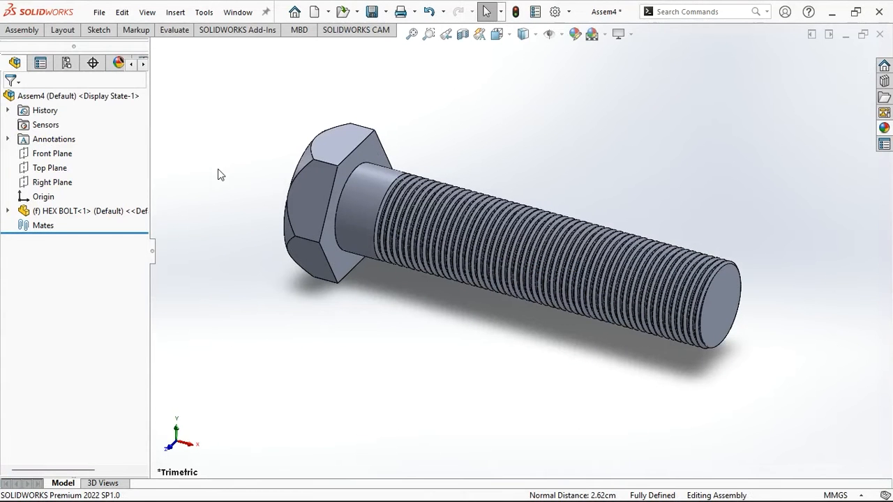
Turn on the display of temporary axes in the assembly
left_click(34, 33)
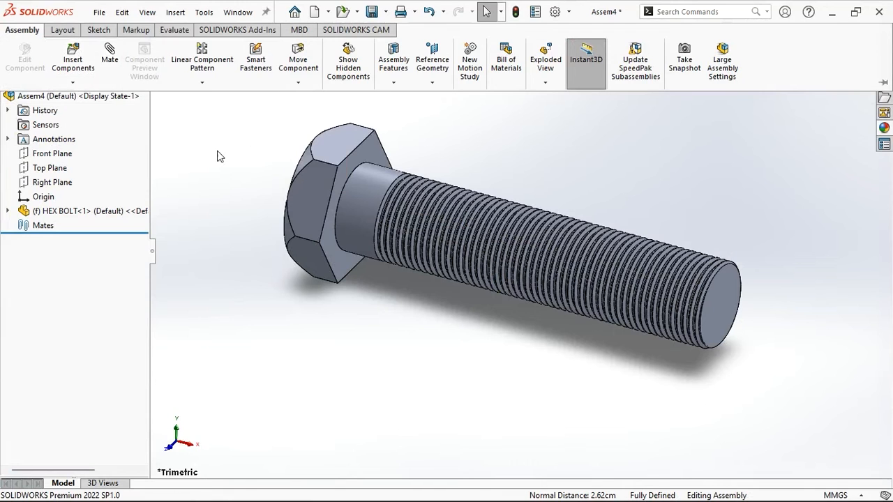
left_click(562, 35)
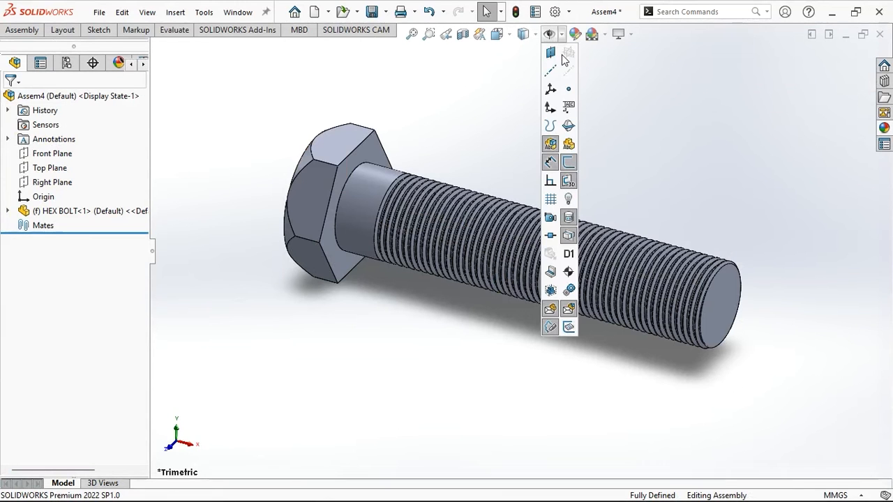
left_click(571, 72)
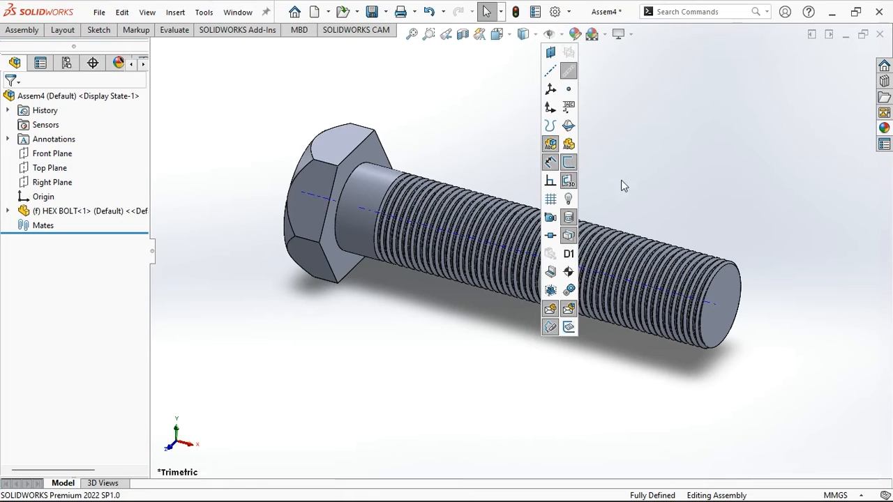
Insert the HEX NUT part into the assembly and place it beyond the threaded end of the bolt
left_click(23, 30)
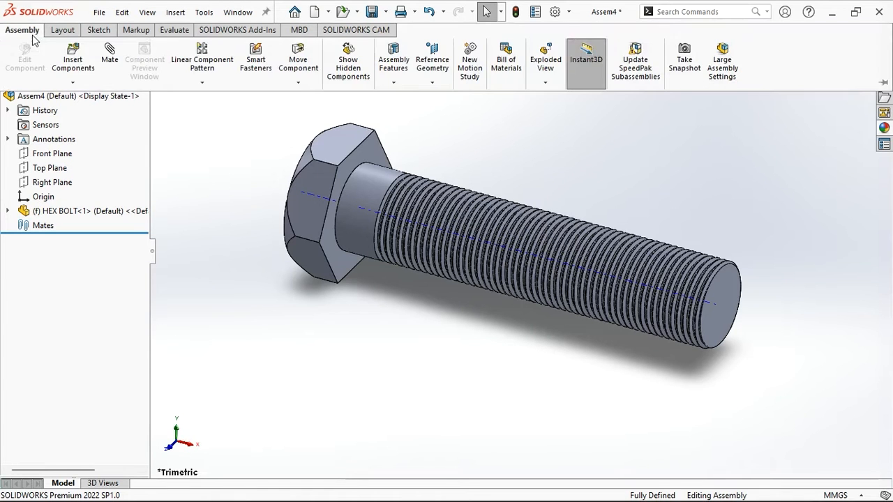
left_click(84, 82)
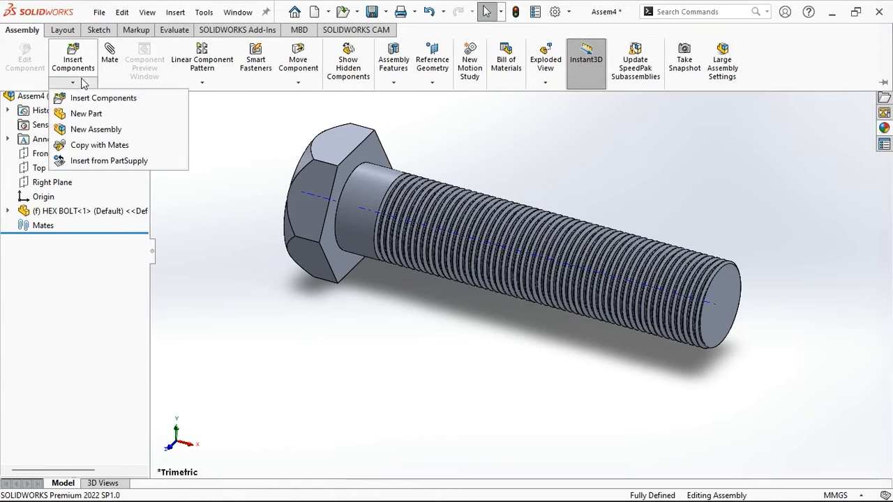
left_click(95, 102)
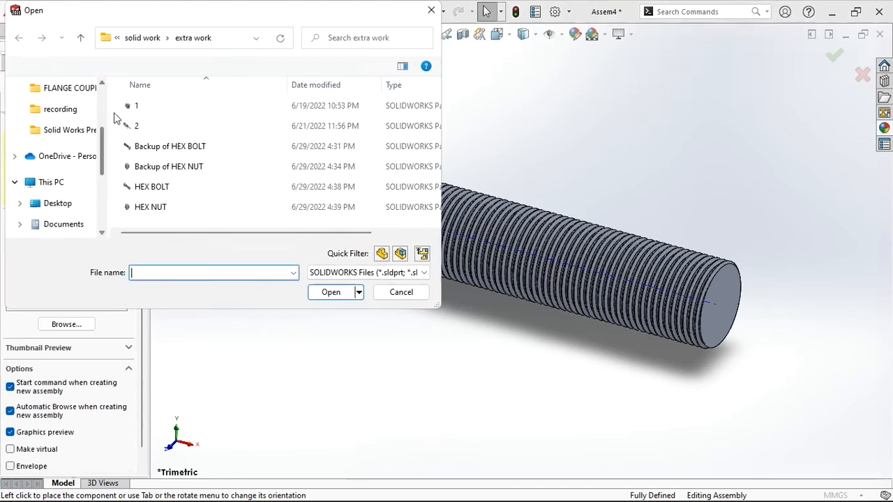
left_click(166, 204)
left_click(331, 292)
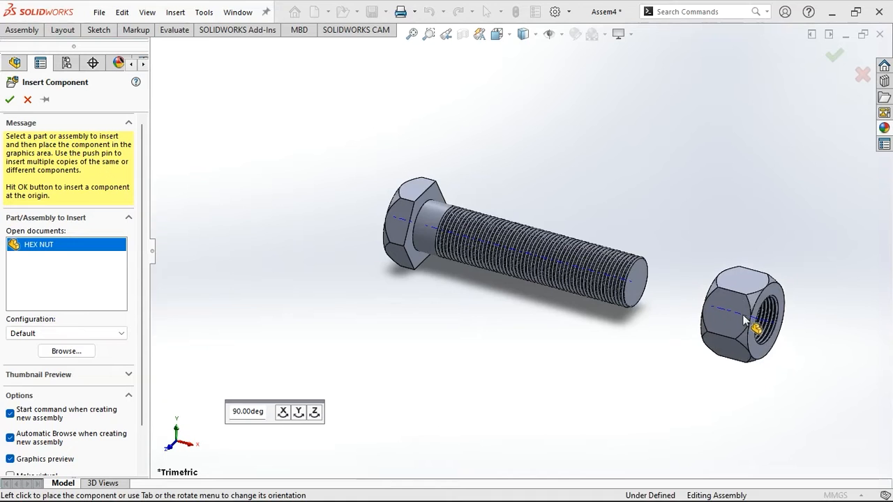
left_click(750, 327)
Add a coincident mate between the bolt's temporary axis and the nut's temporary axis
scroll(666, 339, "down", 3)
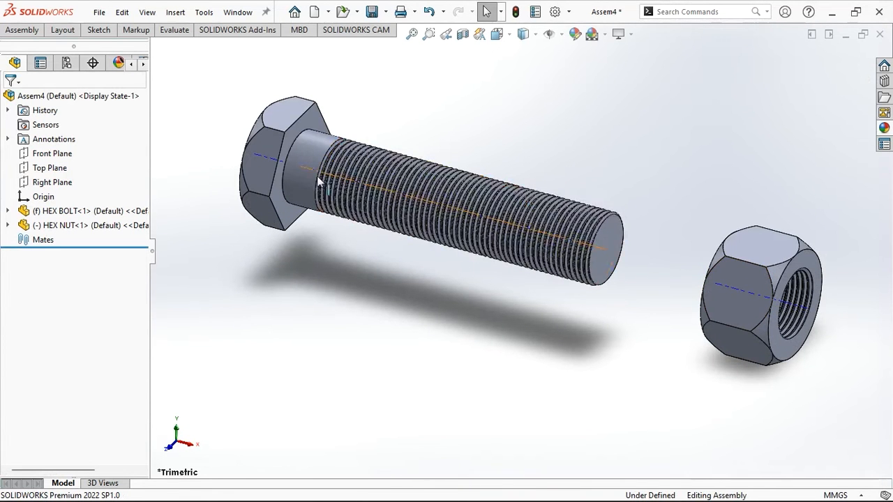
key("z")
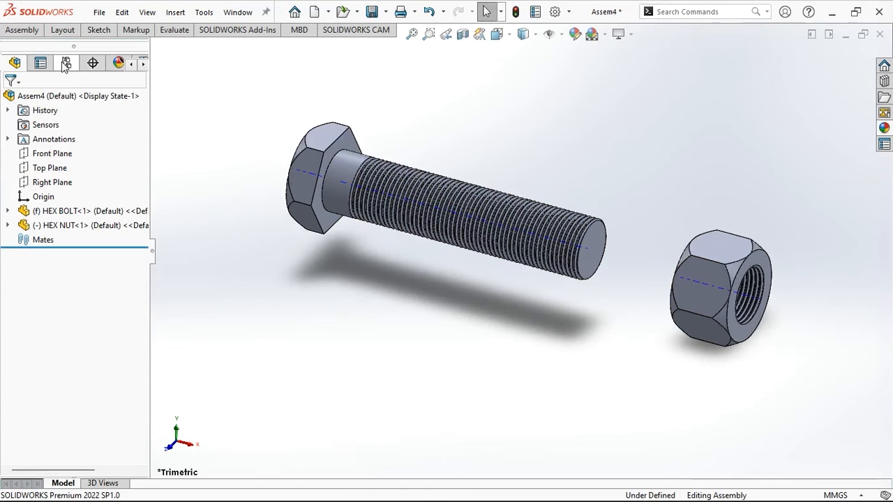
left_click(27, 31)
left_click(107, 74)
scroll(352, 183, "down", 3)
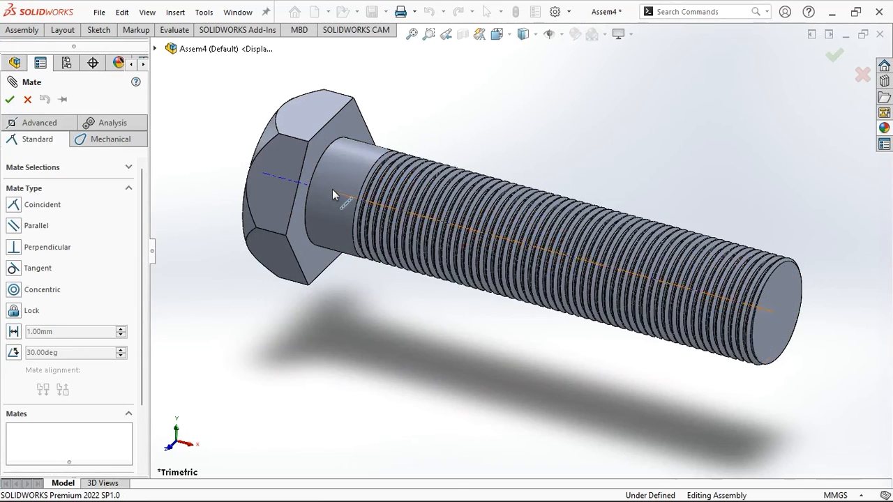
left_click(39, 124)
scroll(782, 316, "up", 3)
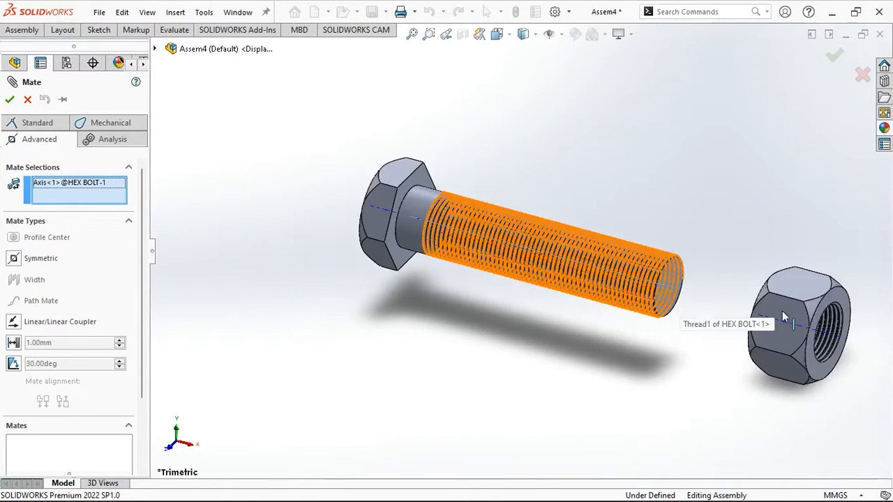
scroll(782, 316, "down", 2)
left_click(741, 324)
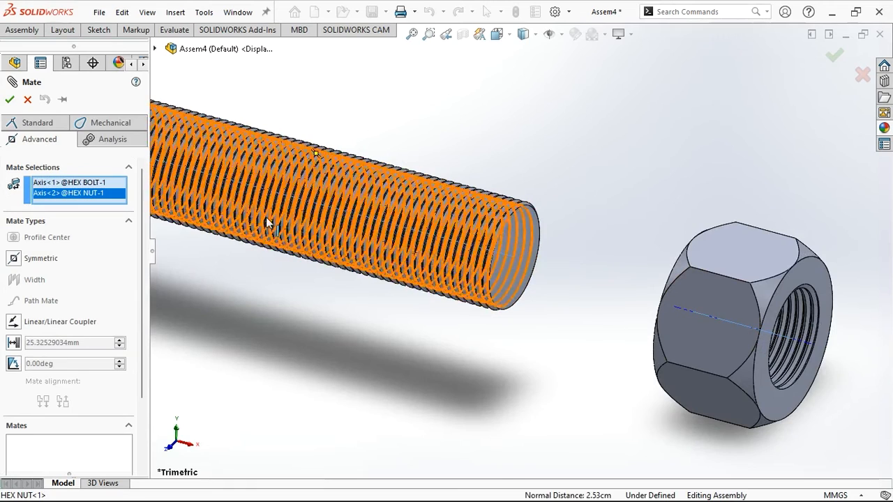
left_click(8, 100)
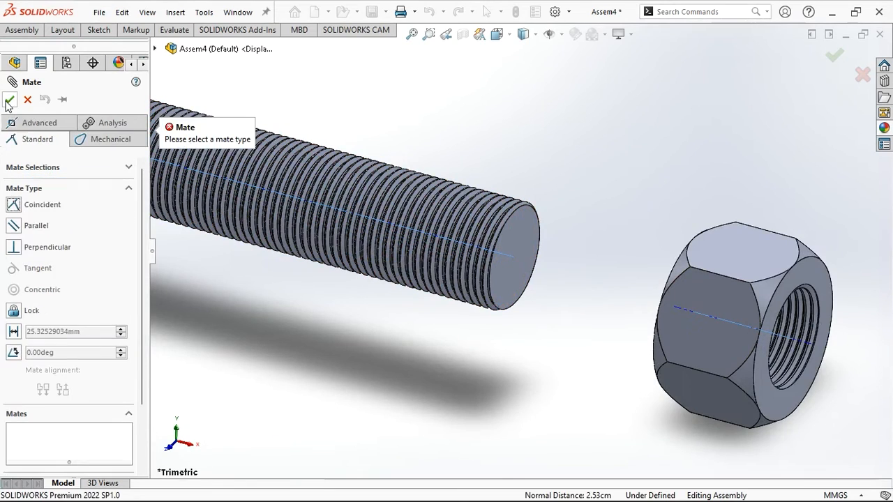
left_click(193, 229)
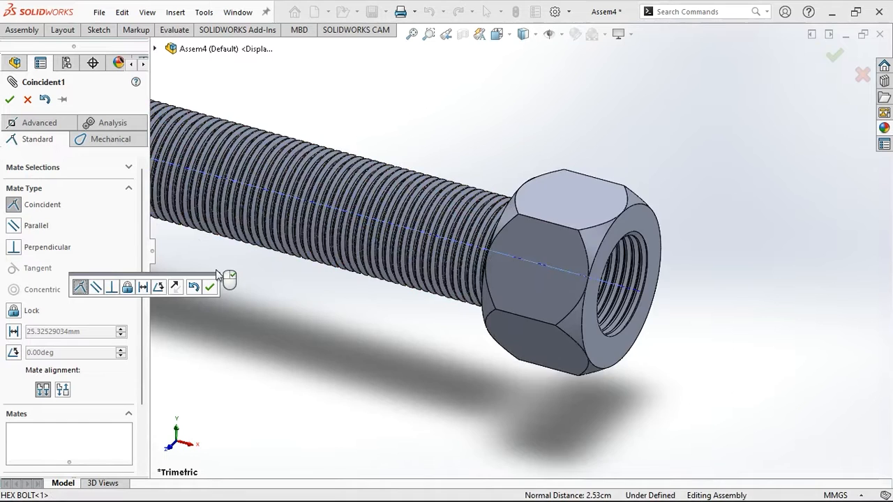
scroll(287, 255, "up", 2)
scroll(286, 255, "down", 1)
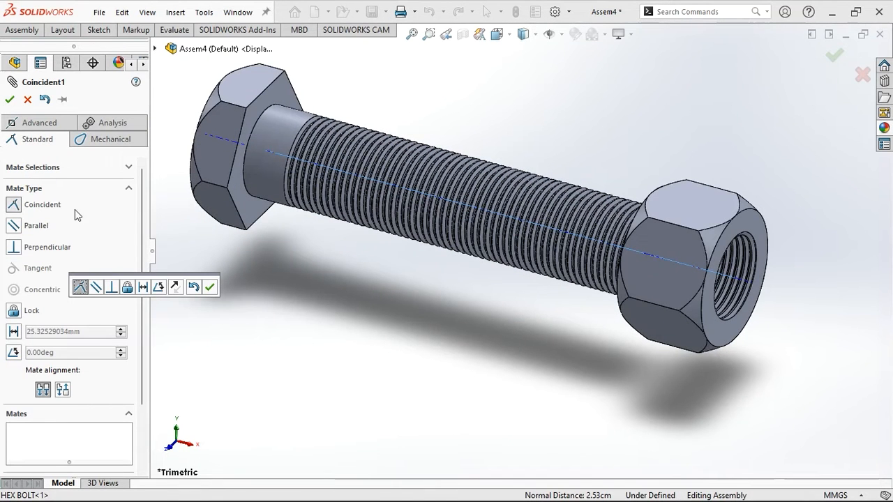
left_click(209, 287)
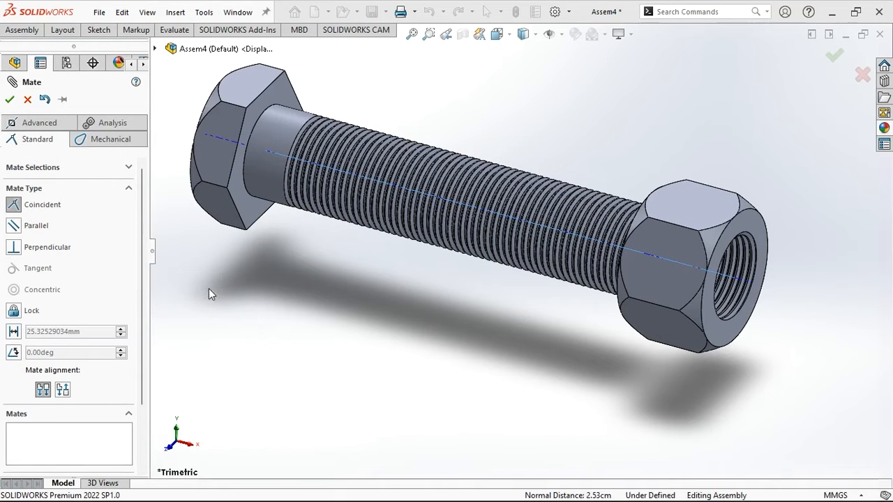
left_click(10, 99)
Slide and turn the nut along the bolt's axis, leaving it partly engaged on the threaded end
left_click_drag(644, 269, 545, 213)
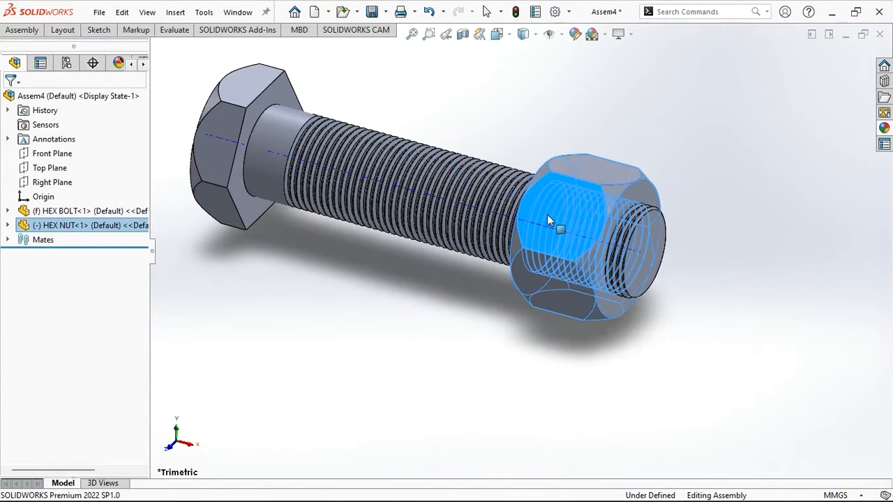
left_click(678, 351)
middle_click_drag(677, 351, 732, 344)
key("space")
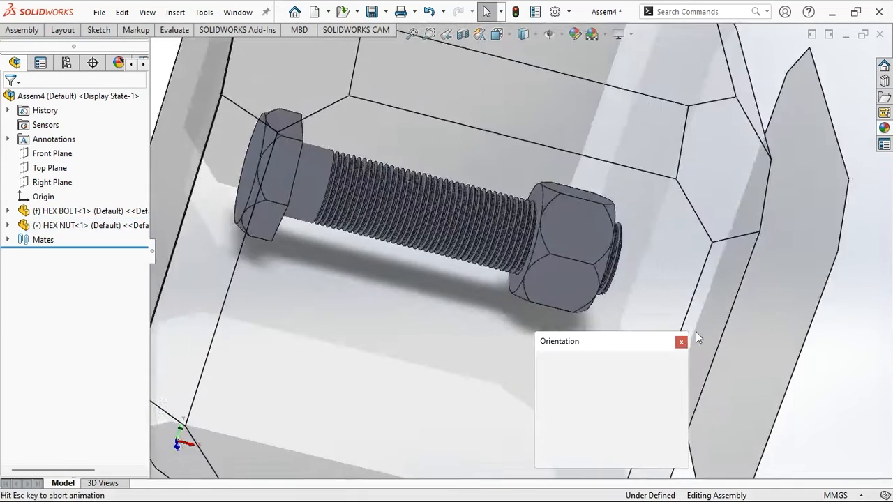
left_click(672, 382)
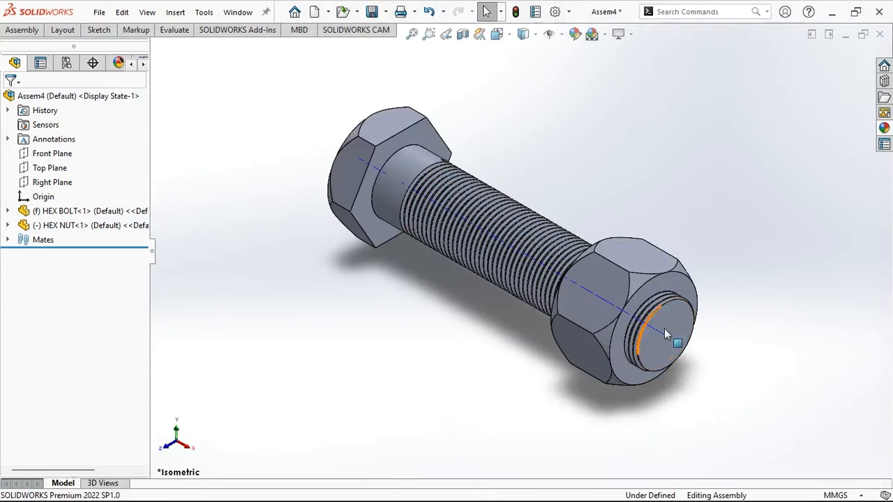
left_click_drag(658, 302, 588, 352)
left_click(653, 401)
left_click_drag(544, 331, 633, 386)
middle_click_drag(747, 442, 754, 315)
left_click(799, 361)
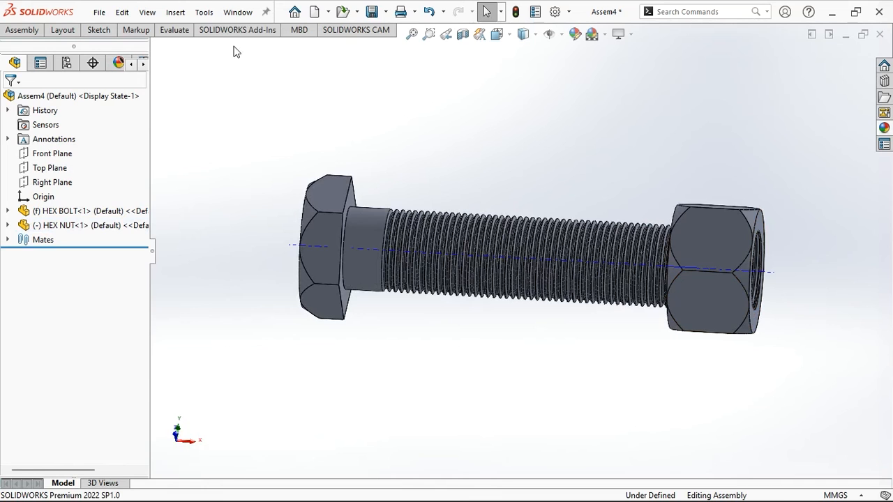
Create a section view of the assembly parallel to the Top Plane, offset 53 mm through the bolt's axis
left_click(448, 37)
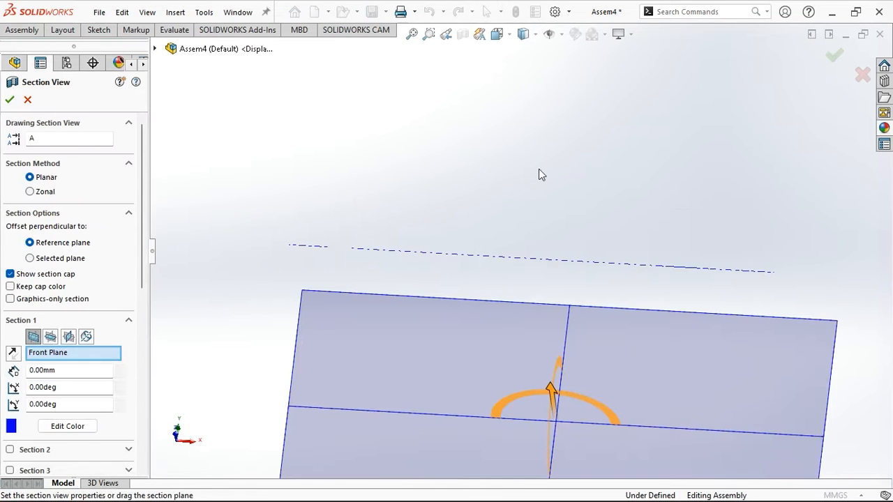
left_click(51, 337)
left_click_drag(510, 457, 558, 279)
middle_click_drag(625, 339, 629, 206)
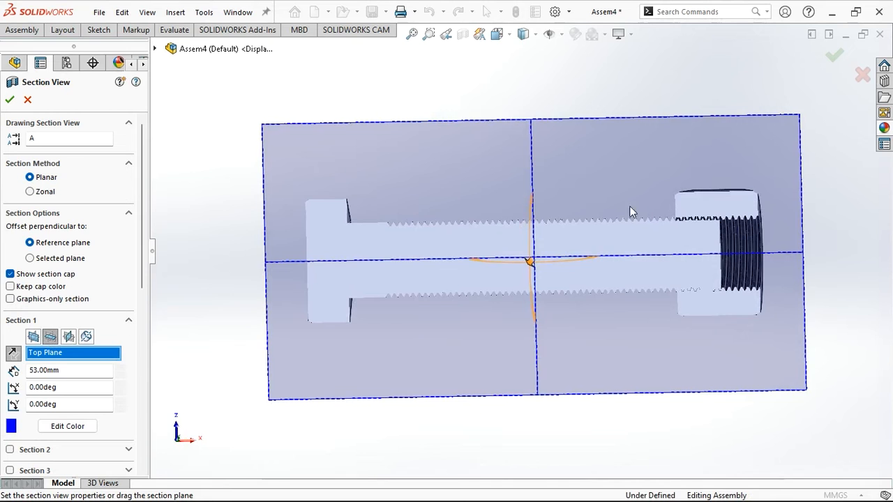
left_click(10, 101)
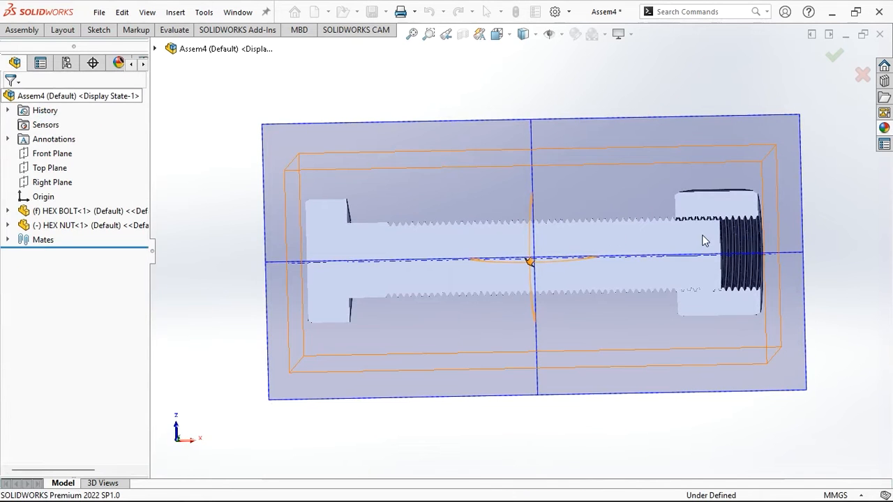
Shift the sectioned nut along the bolt until its thread teeth mesh with the bolt's thread grooves
scroll(702, 237, "down", 8)
scroll(714, 207, "down", 3)
left_click(606, 204)
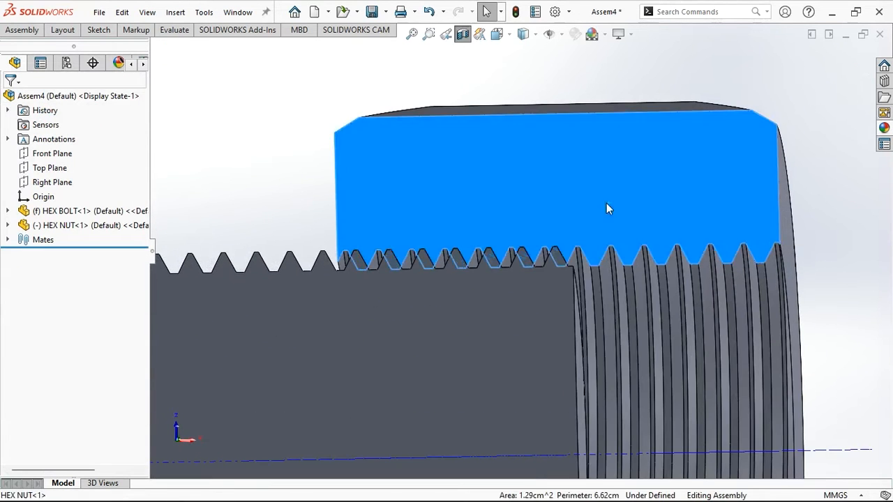
scroll(590, 206, "down", 6)
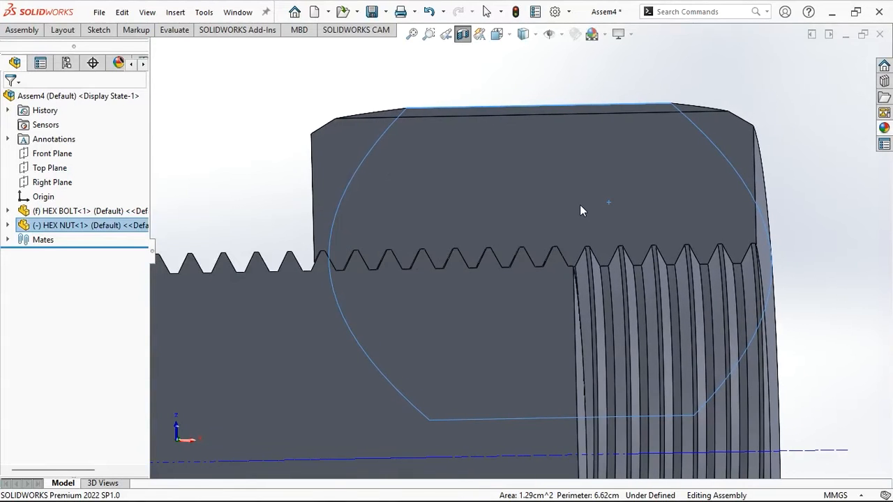
scroll(550, 280, "down", 3)
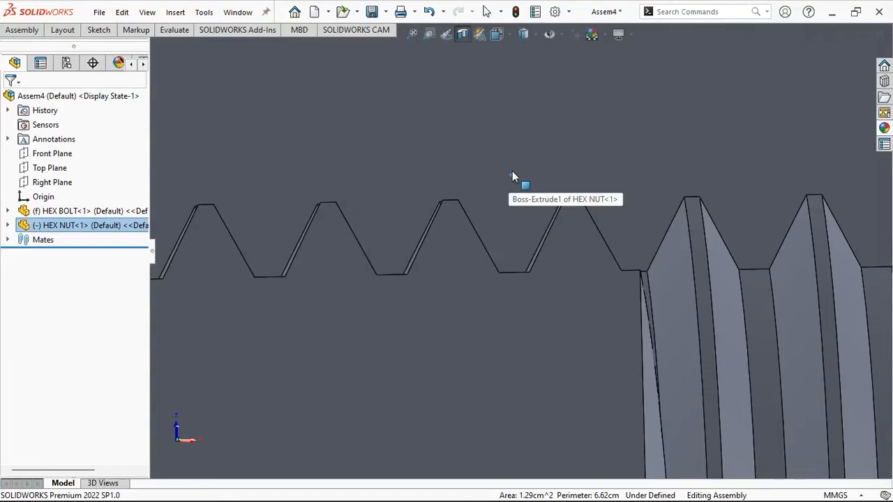
scroll(496, 273, "up", 10)
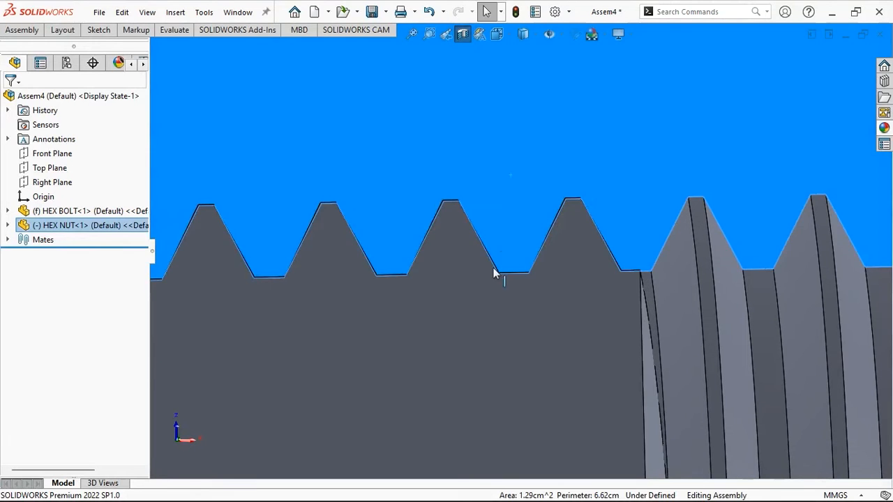
left_click(658, 301)
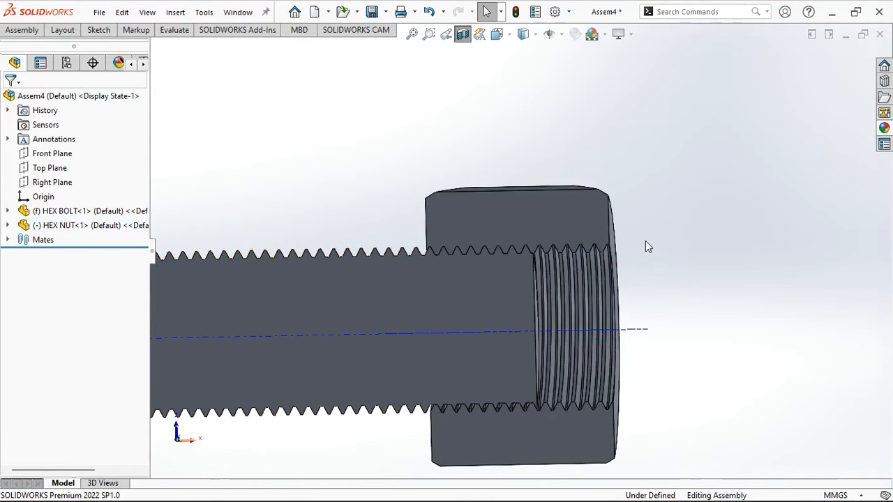
Start a Screw mate defined by distance per revolution, with a value of 1.50 mm
middle_click_drag(646, 241, 654, 267)
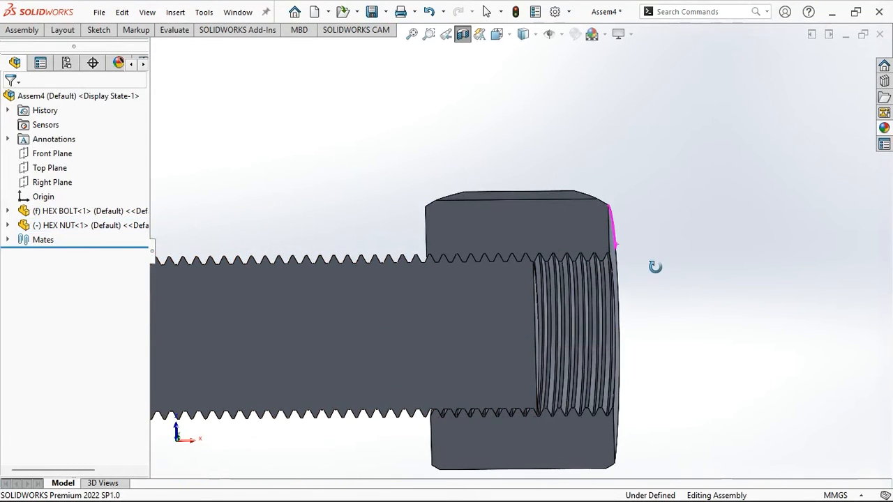
left_click(23, 32)
left_click(106, 60)
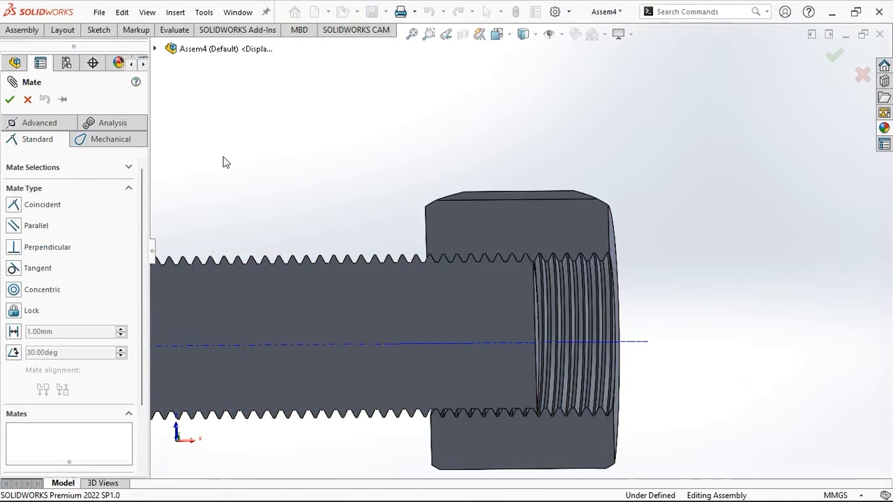
left_click(91, 141)
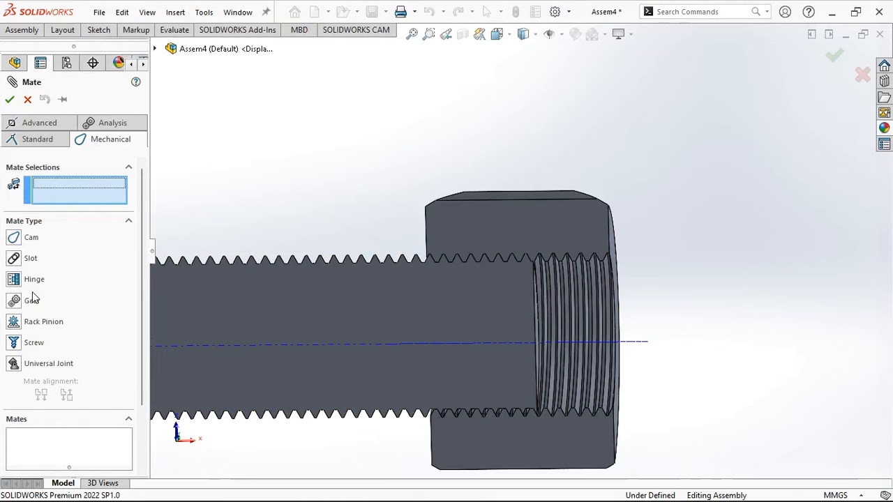
left_click(28, 342)
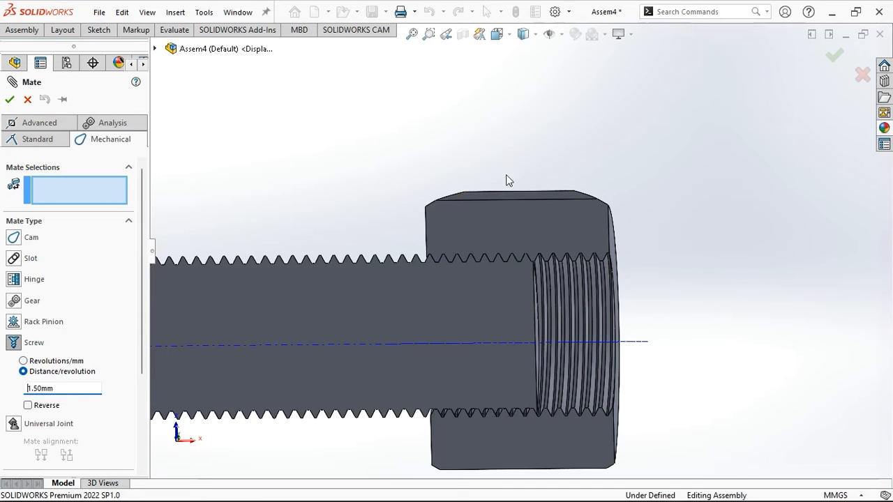
Apply the Screw mate between the bolt's thread crest face and the nut's temporary axis, with Reverse enabled
scroll(385, 252, "down", 5)
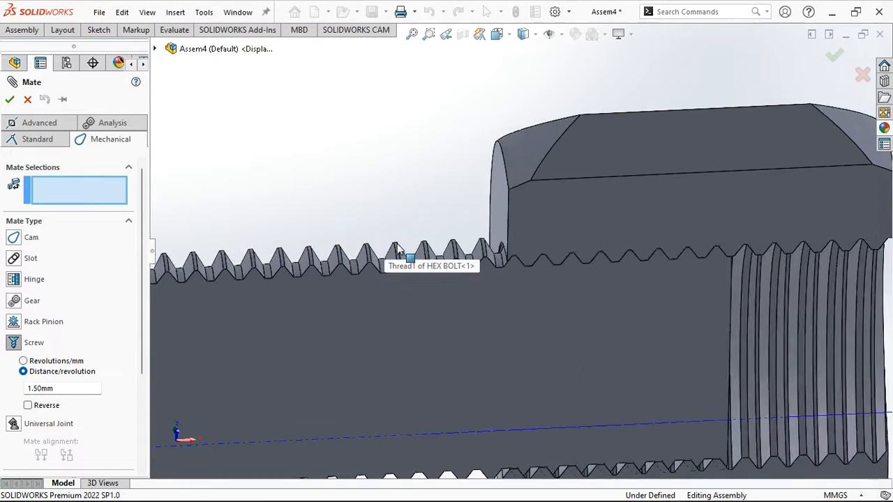
scroll(418, 245, "down", 3)
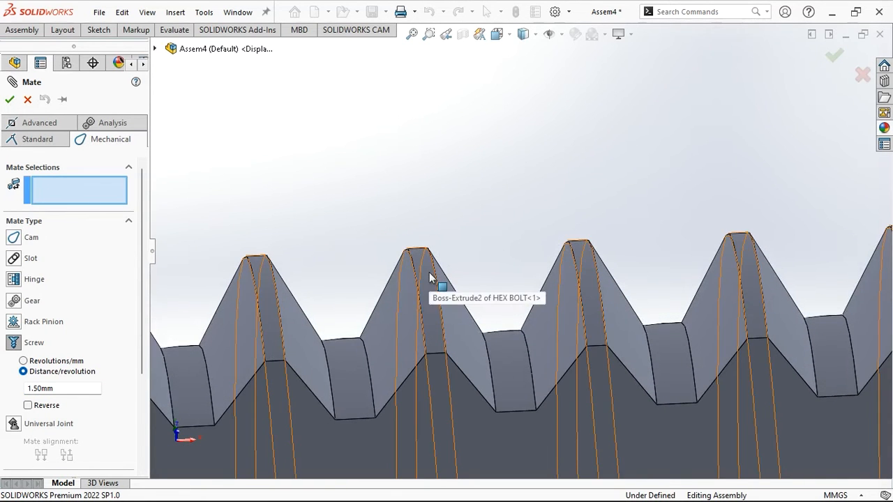
left_click(429, 273)
scroll(427, 274, "up", 8)
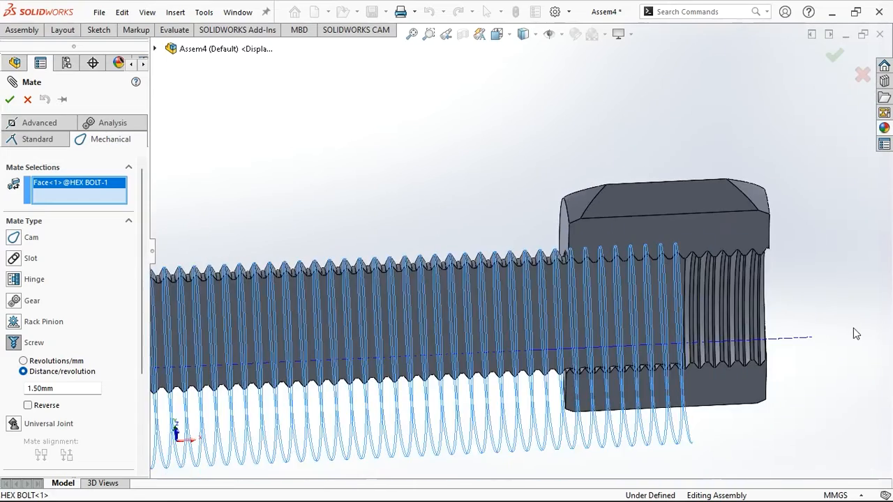
scroll(768, 333, "down", 3)
middle_click_drag(614, 269, 645, 160)
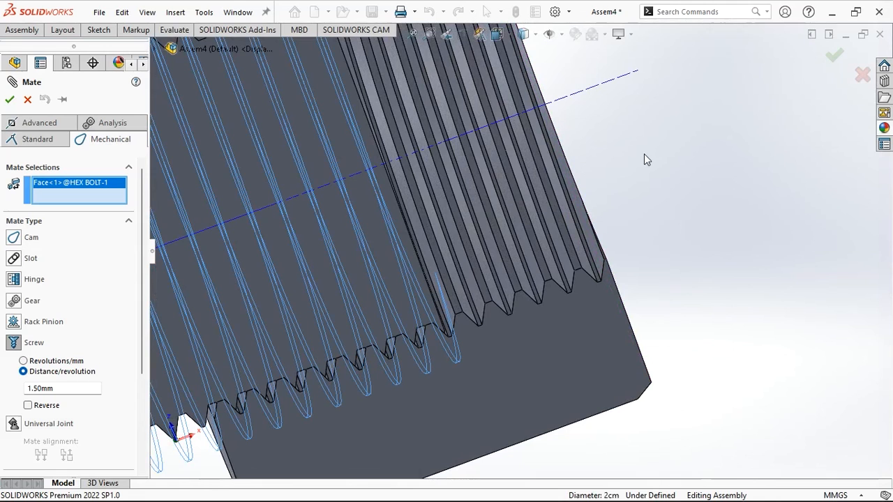
left_click(611, 90)
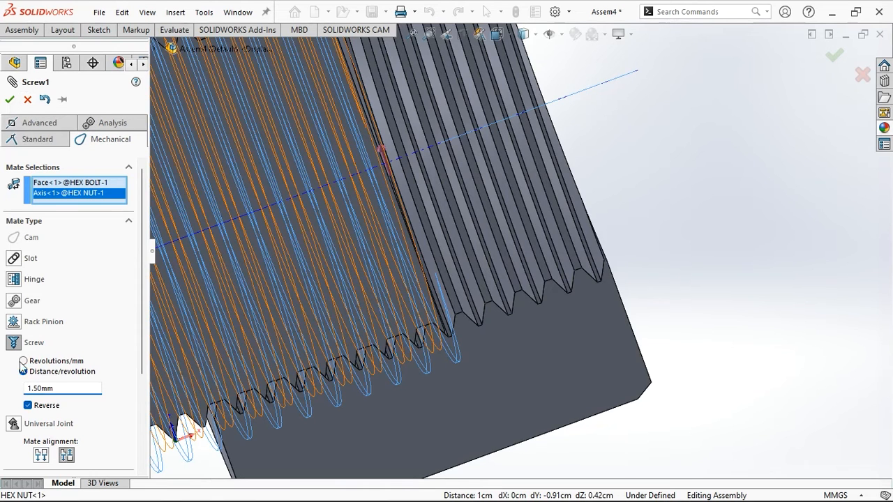
left_click(10, 100)
left_click(11, 100)
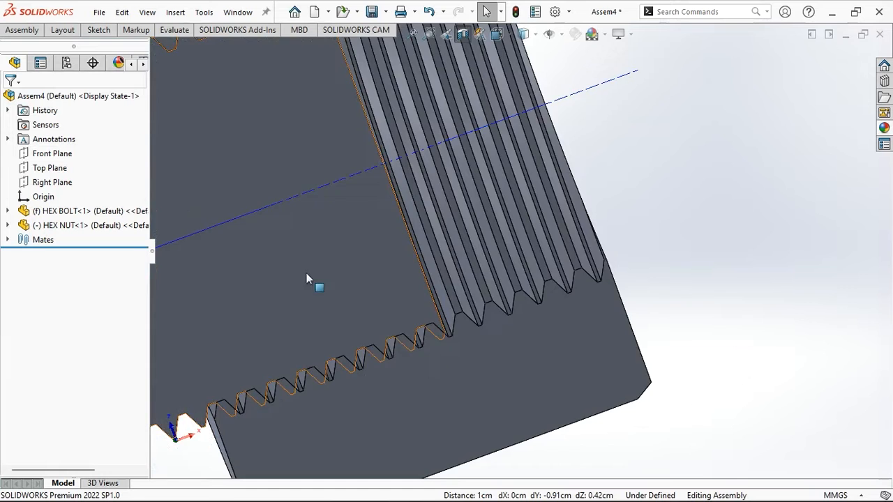
Turn off the section view and orient the whole bolt and nut assembly with the nut's open end facing forward
scroll(311, 268, "up", 5)
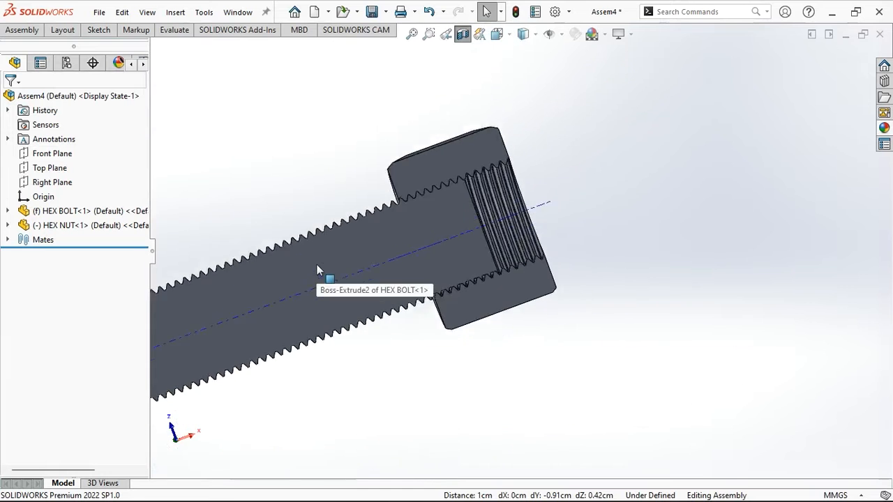
left_click(462, 38)
middle_click_drag(489, 130, 410, 299)
scroll(411, 299, "up", 3)
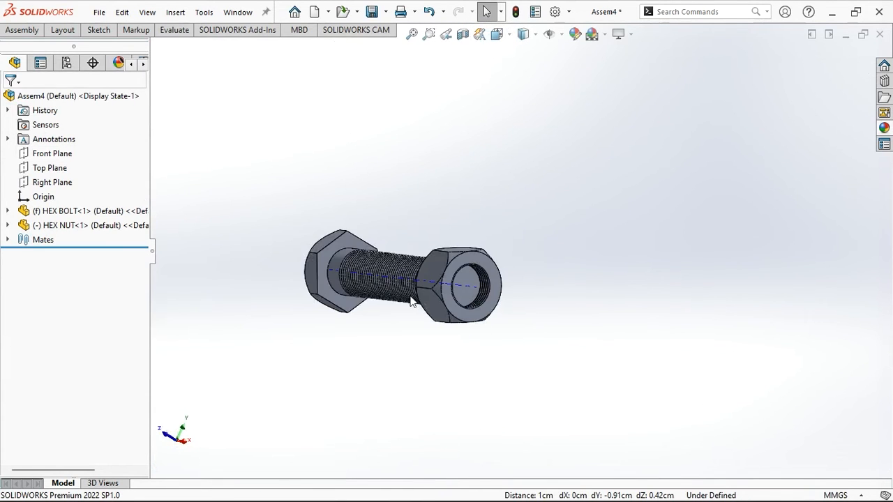
Rotate the nut about the bolt to screw it along the thread until the bolt's end protrudes
scroll(385, 296, "down", 2)
left_click_drag(447, 265, 475, 221)
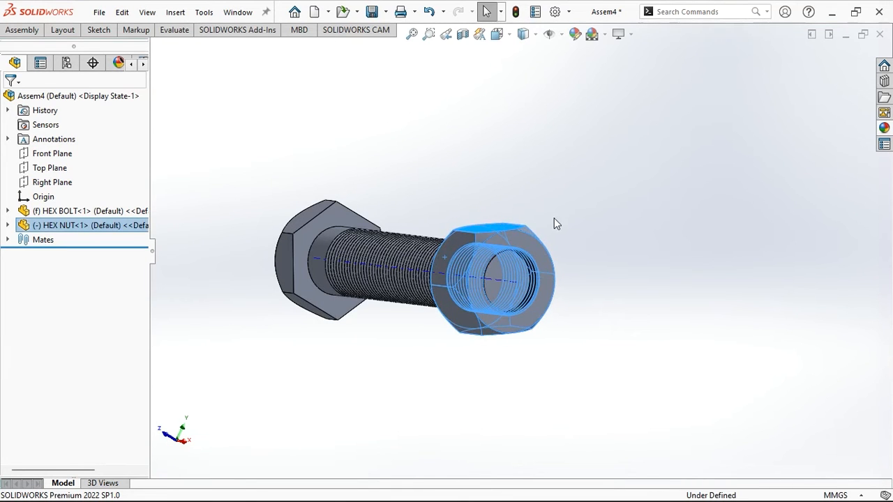
left_click(594, 217)
middle_click_drag(594, 217, 567, 301)
scroll(568, 301, "down", 2)
left_click_drag(436, 323, 468, 313)
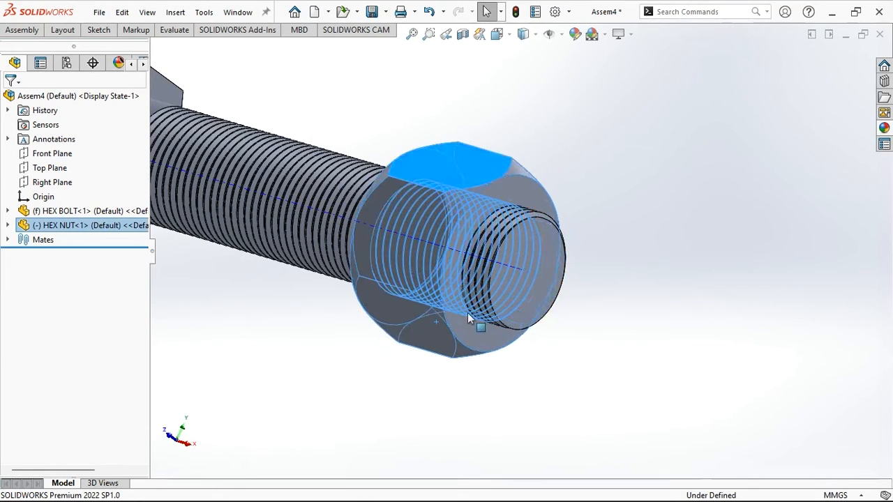
Rotate the nut back along the thread so that more of the bolt's end protrudes
left_click(604, 364)
middle_click_drag(636, 365, 604, 371)
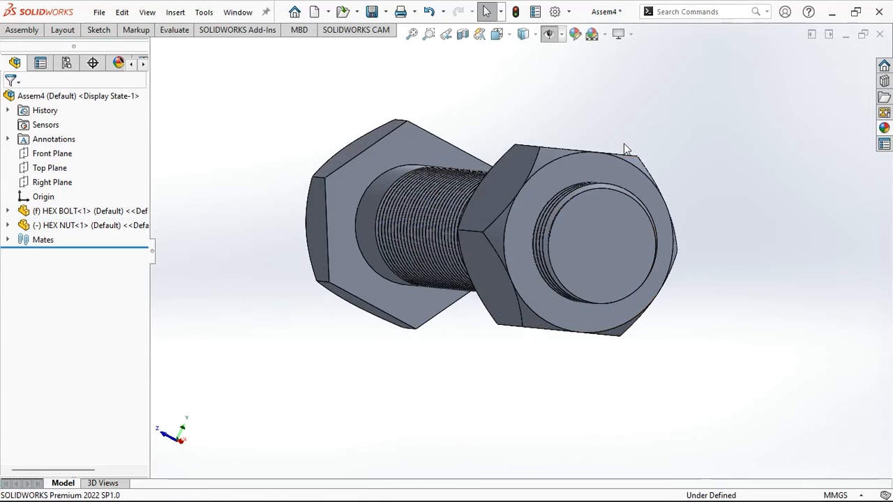
left_click(568, 179)
left_click_drag(639, 206, 592, 397)
middle_click_drag(593, 397, 654, 388)
left_click(654, 388)
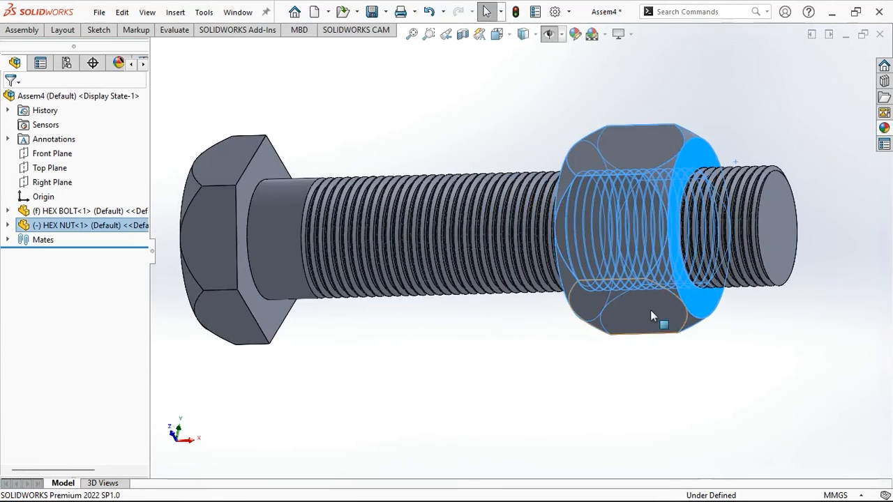
Screw the nut further toward the bolt head until it sits about midway along the threaded shank
left_click_drag(592, 183, 530, 83)
scroll(325, 219, "down", 1)
scroll(360, 227, "down", 1)
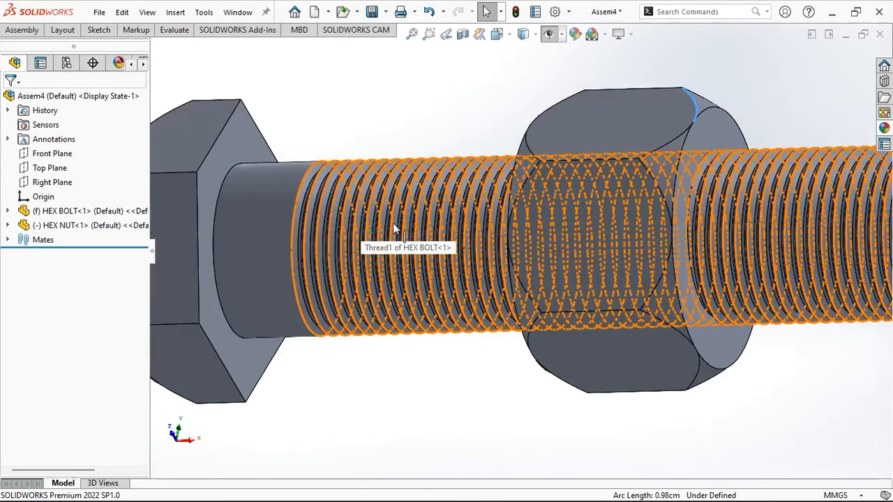
scroll(383, 219, "up", 5)
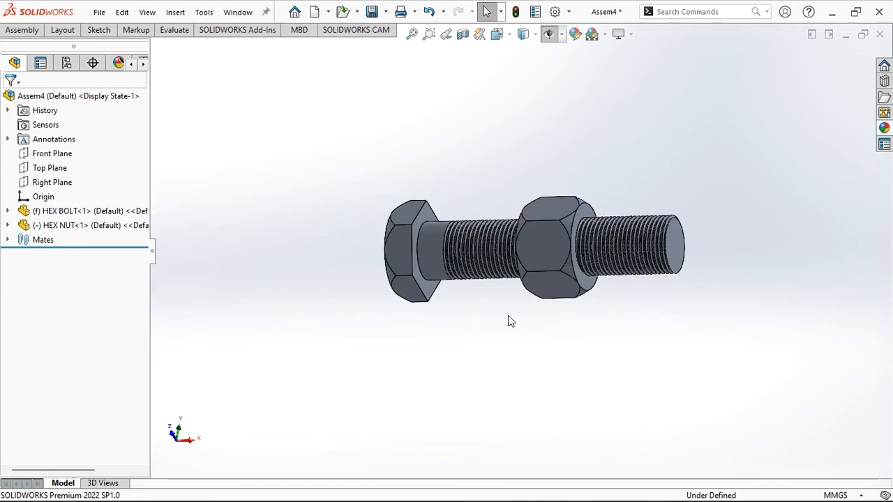
middle_click_drag(609, 359, 512, 275)
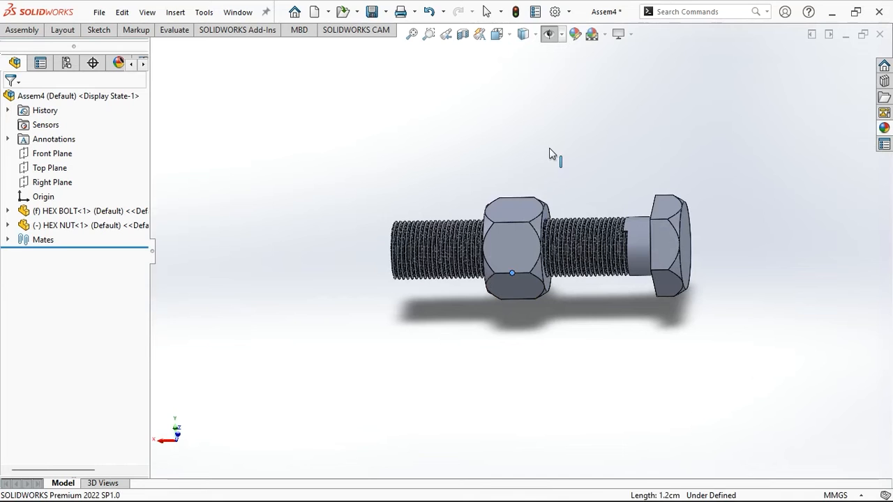
left_click(521, 232)
left_click(580, 361)
middle_click_drag(579, 361, 889, 384)
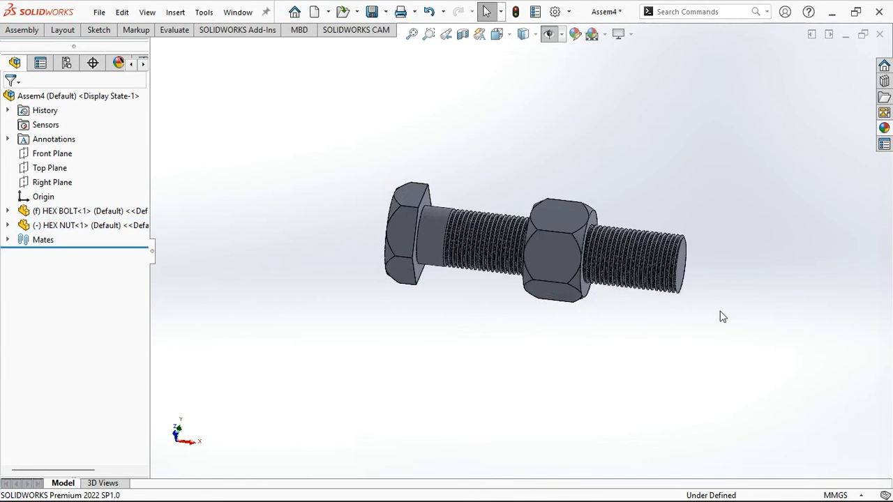
Turn the nut a little past the middle of the shank toward the bolt head
scroll(475, 267, "down", 5)
scroll(437, 253, "up", 5)
scroll(454, 253, "down", 3)
left_click_drag(458, 252, 565, 282)
left_click(575, 448)
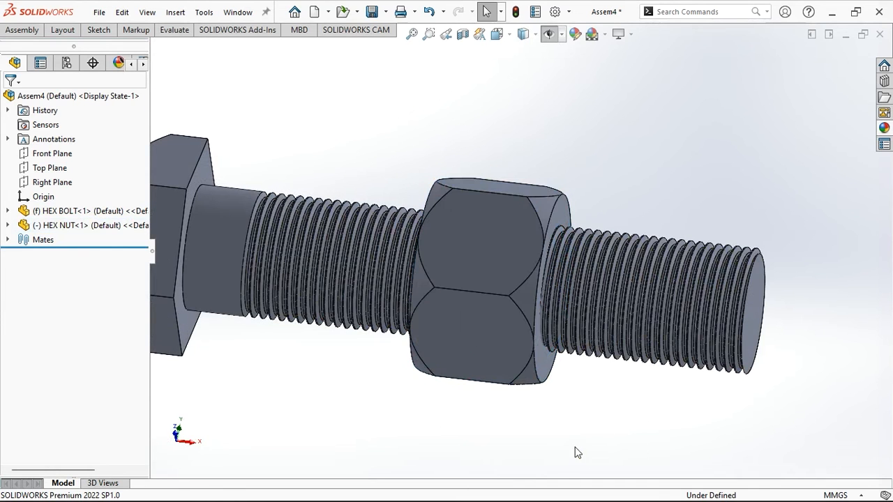
left_click_drag(524, 355, 789, 419)
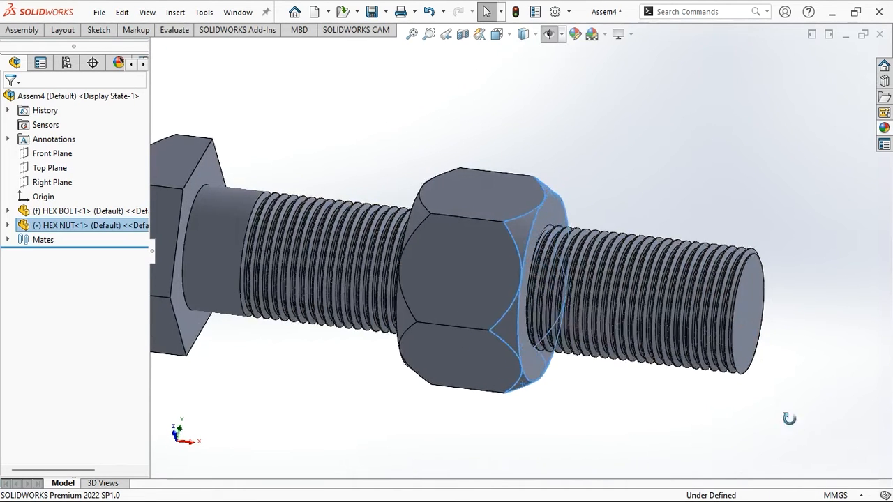
Screw the nut closer to the bolt's unthreaded collar and inspect the assembly from the opposite side
middle_click_drag(789, 418, 700, 411)
left_click(693, 399)
left_click_drag(539, 289, 560, 359)
mouse_move(561, 359)
middle_mouse_down()
mouse_move(618, 377)
mouse_move(572, 370)
middle_mouse_up()
left_click(572, 371)
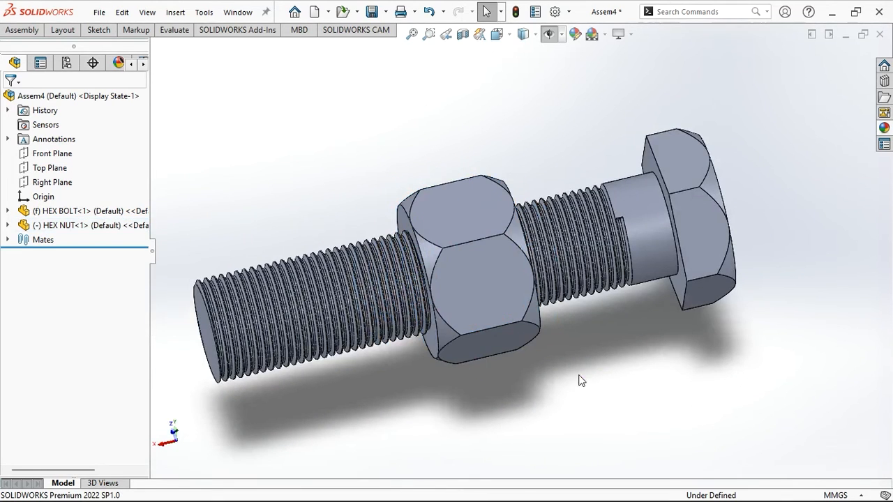
middle_click_drag(654, 419, 460, 378)
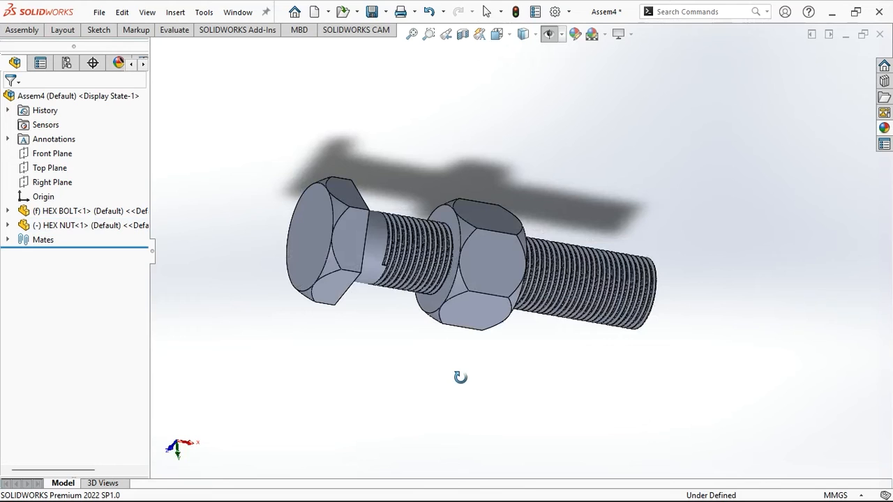
middle_click_drag(685, 244, 668, 270)
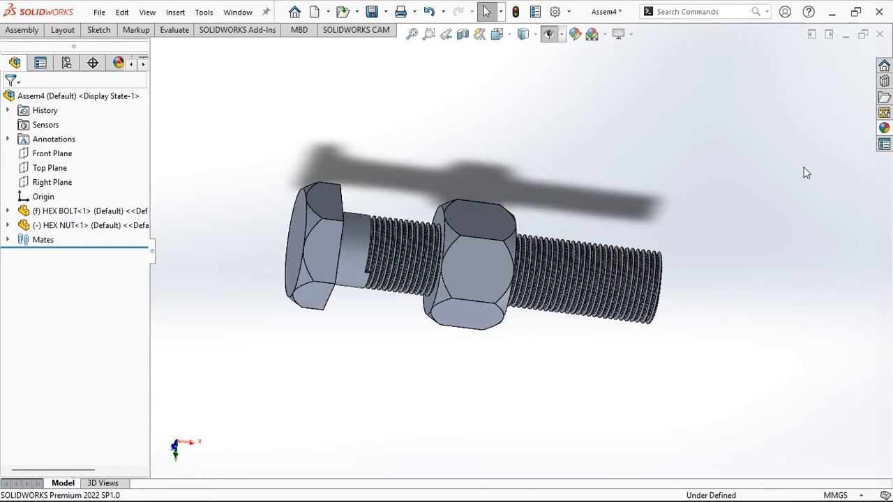
Apply the chromium plate cast appearance from the Metal Chrome library to the whole bolt and nut assembly
left_click(886, 130)
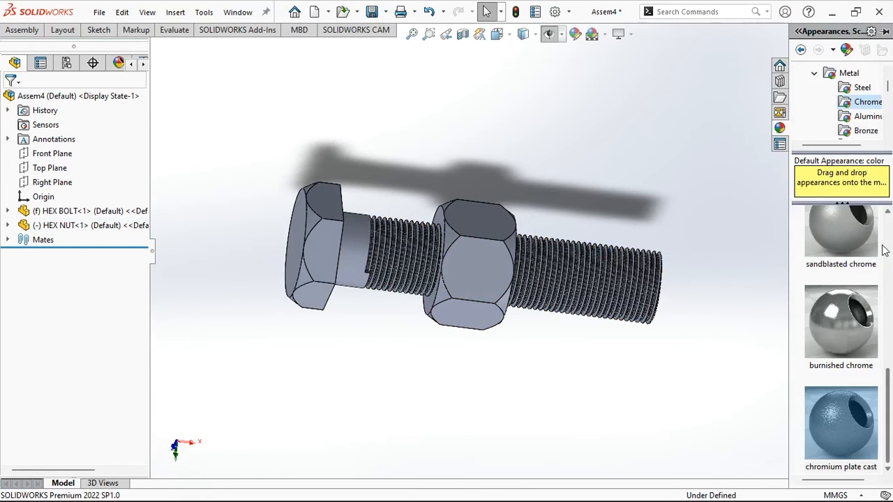
left_click(861, 431)
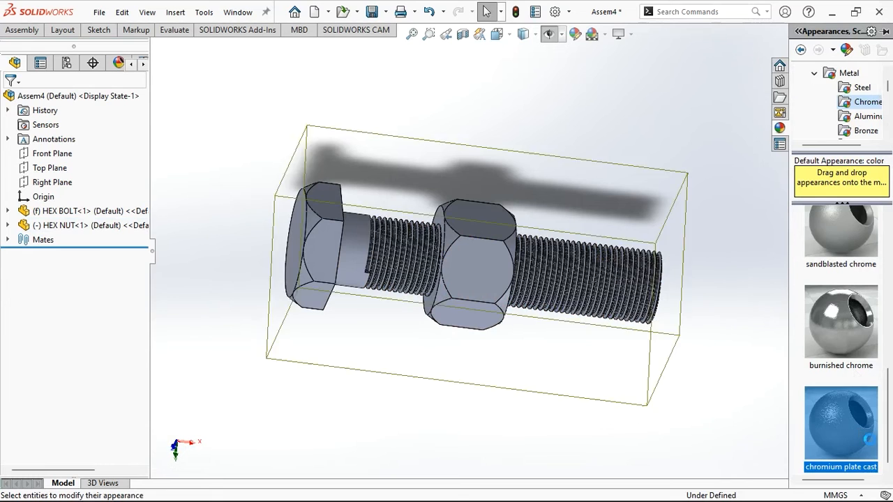
middle_click_drag(734, 342, 640, 212)
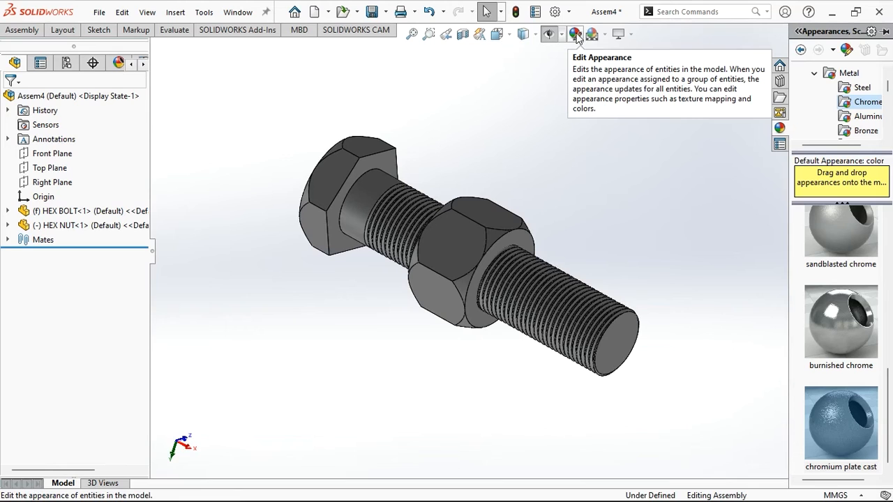
Try the Shaded display style without edges and restore Shaded With Edges
left_click(536, 34)
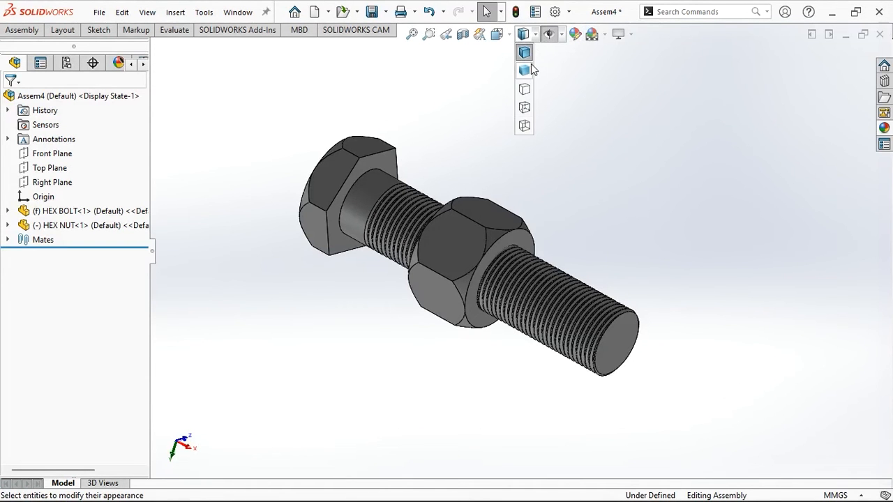
left_click(530, 70)
left_click(536, 39)
left_click(528, 56)
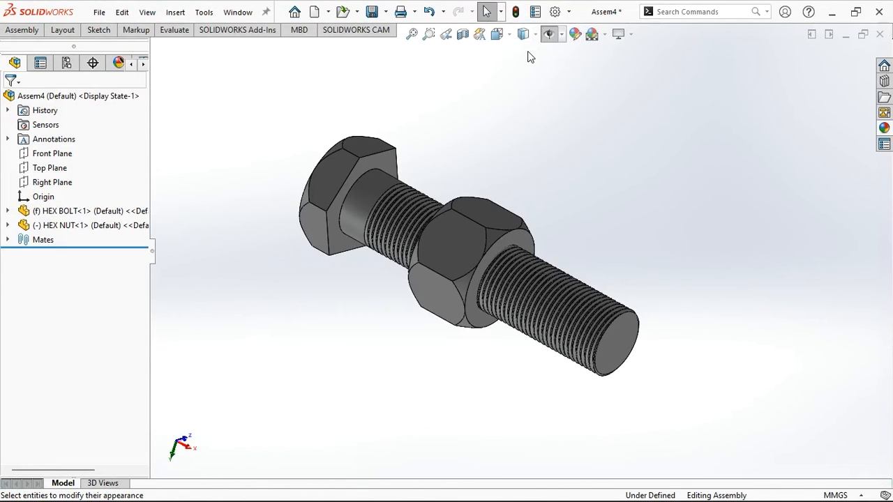
Apply the Urban 5 Background scene and set the assembly to the isometric view
left_click(604, 35)
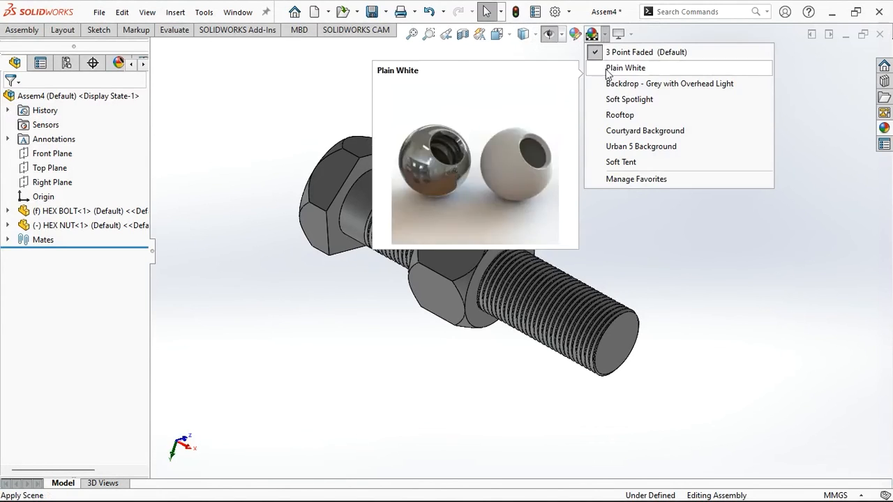
left_click(624, 147)
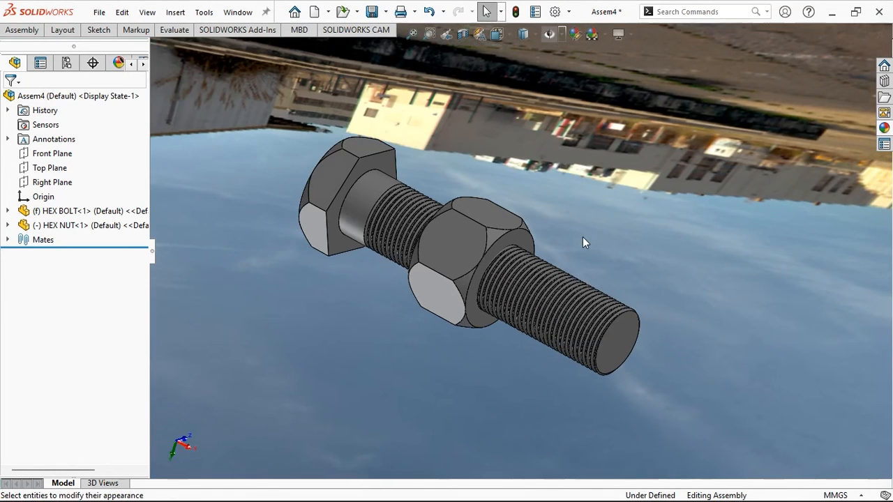
key("space")
left_click(671, 383)
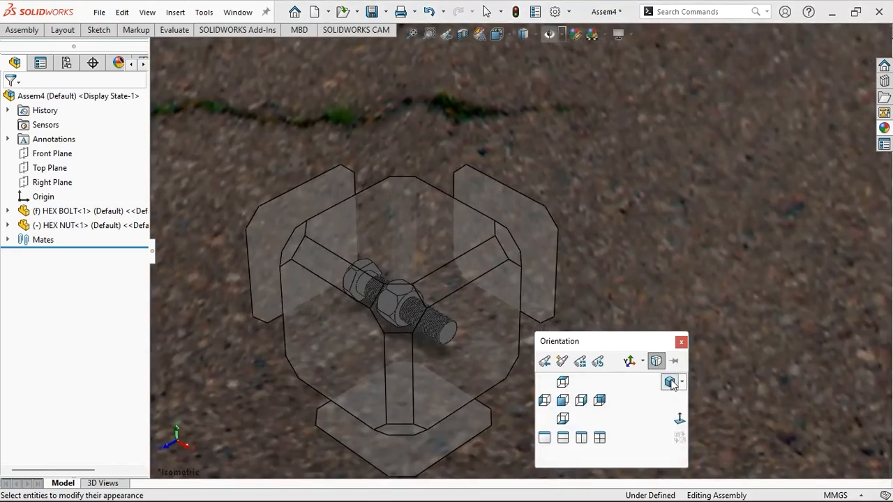
left_click(671, 383)
scroll(566, 196, "down", 2)
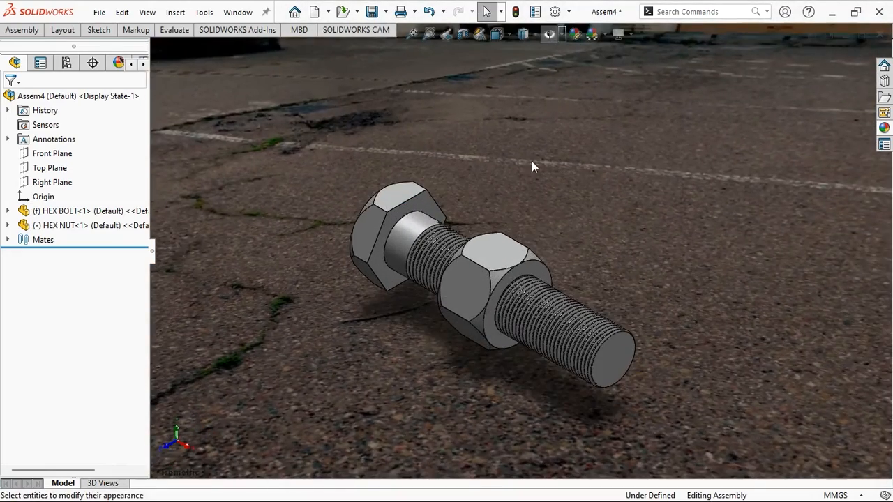
scroll(403, 231, "down", 1)
scroll(442, 339, "up", 1)
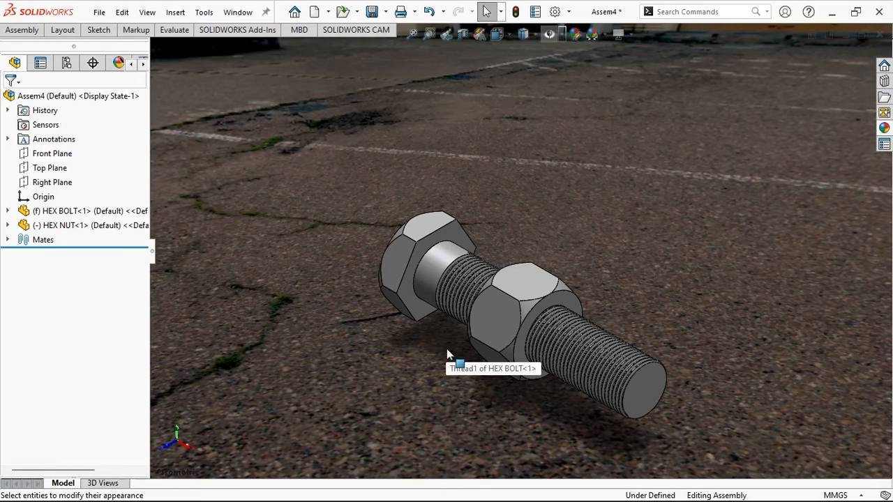
Rotate the nut along the bolt's thread in the isometric view to demonstrate the screw motion against the background scene
mouse_move(496, 309)
left_mouse_down()
mouse_move(509, 385)
mouse_move(630, 287)
mouse_move(661, 321)
mouse_move(719, 351)
mouse_move(628, 343)
mouse_move(656, 361)
mouse_move(687, 460)
mouse_move(649, 329)
mouse_move(551, 400)
mouse_move(555, 409)
mouse_move(693, 417)
mouse_move(710, 335)
mouse_move(673, 238)
mouse_move(547, 176)
mouse_move(412, 270)
mouse_move(525, 457)
mouse_move(701, 351)
mouse_move(478, 196)
mouse_move(480, 447)
mouse_move(725, 279)
mouse_move(563, 486)
mouse_move(657, 245)
mouse_move(583, 335)
left_mouse_up()
scroll(584, 333, "down", 2)
scroll(586, 333, "up", 4)
left_click(596, 254)
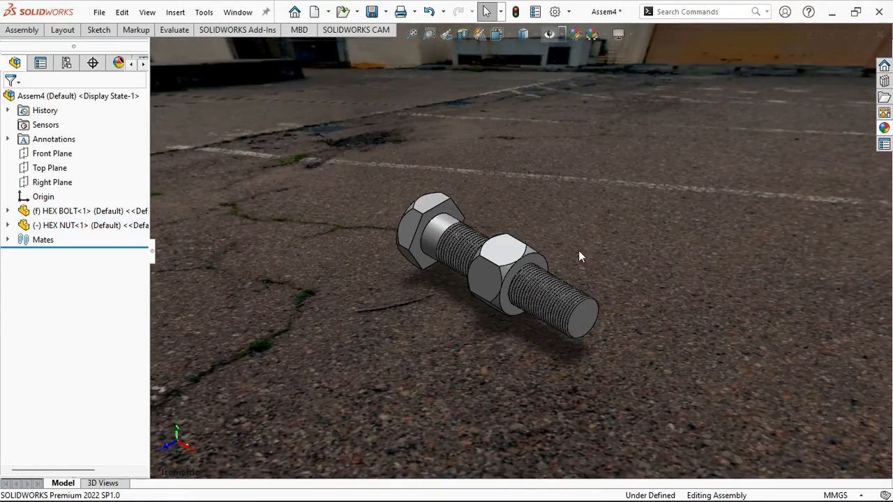
mouse_move(507, 248)
left_mouse_down()
mouse_move(468, 332)
mouse_move(602, 151)
mouse_move(631, 417)
mouse_move(526, 403)
mouse_move(650, 360)
left_mouse_up()
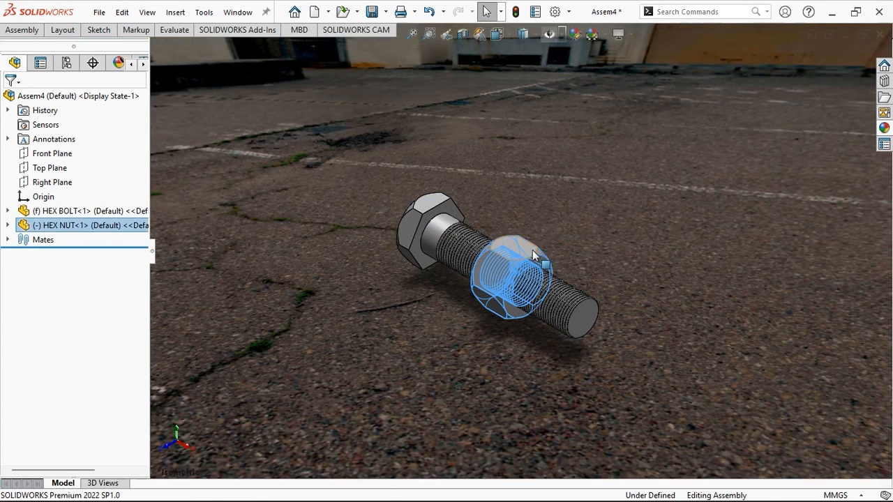